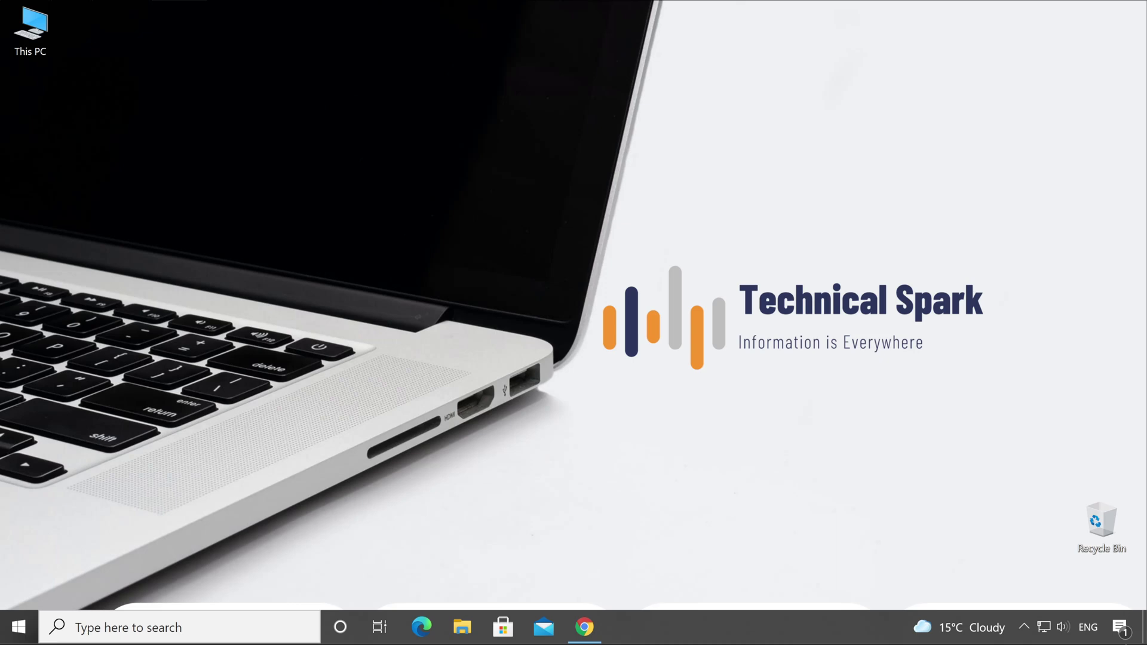
# Step: Load trendmicro.com in Chrome and go to All Downloads, scrolling to the Hybrid Cloud Security products
pyautogui.click(584, 627)
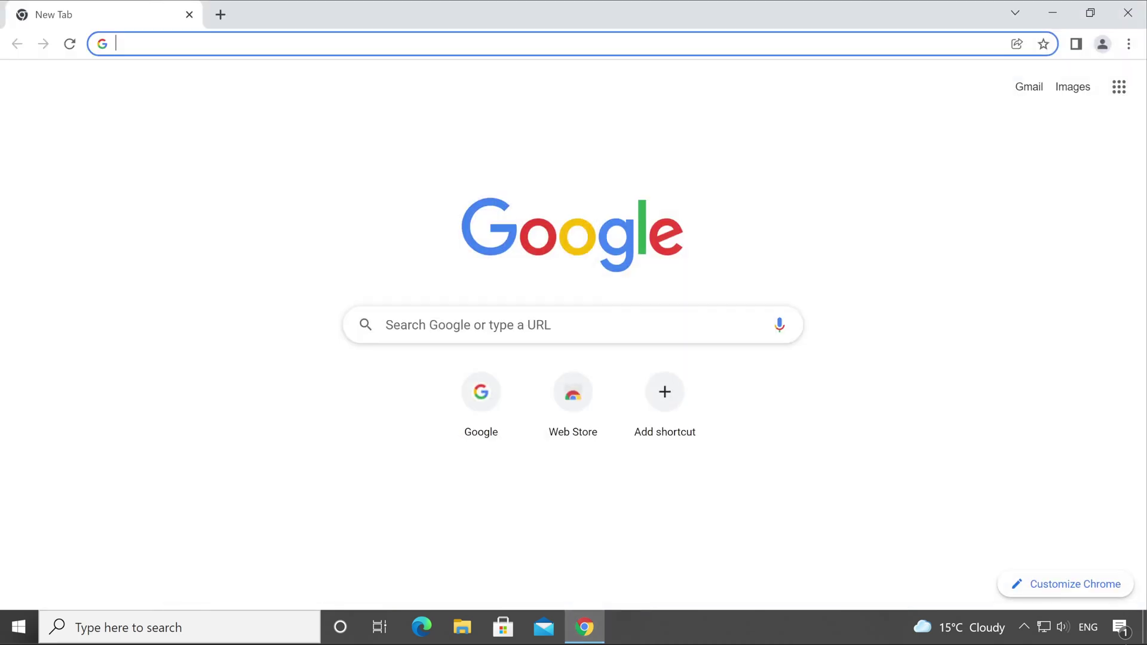
pyautogui.write('trend')
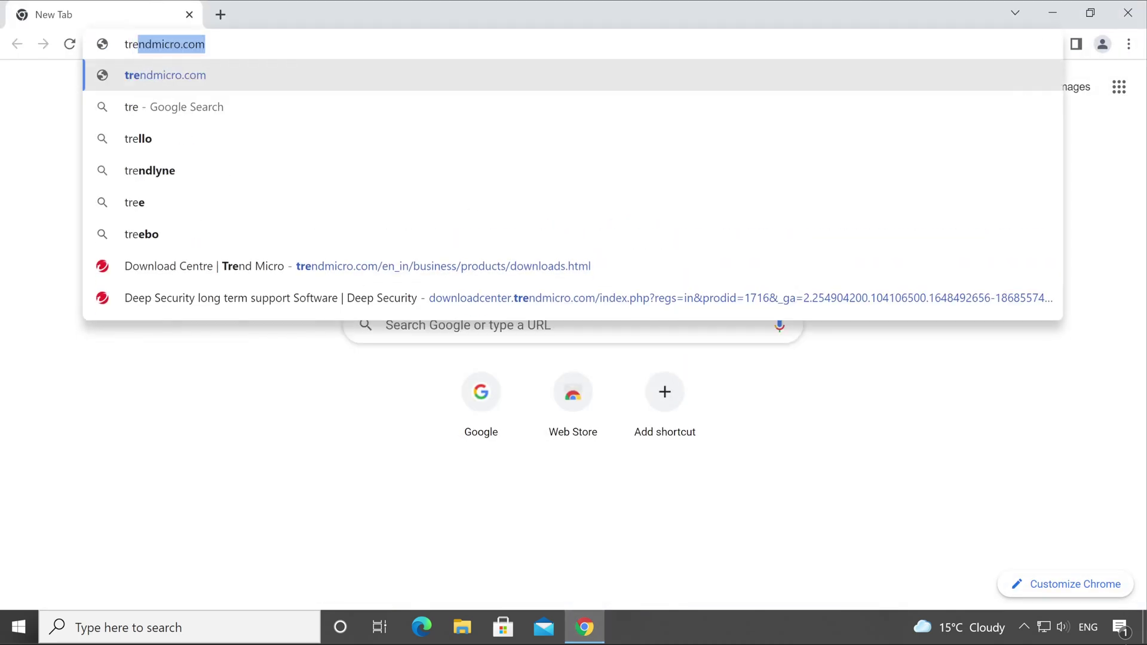
pyautogui.write('micro.com')
pyautogui.press('Return')
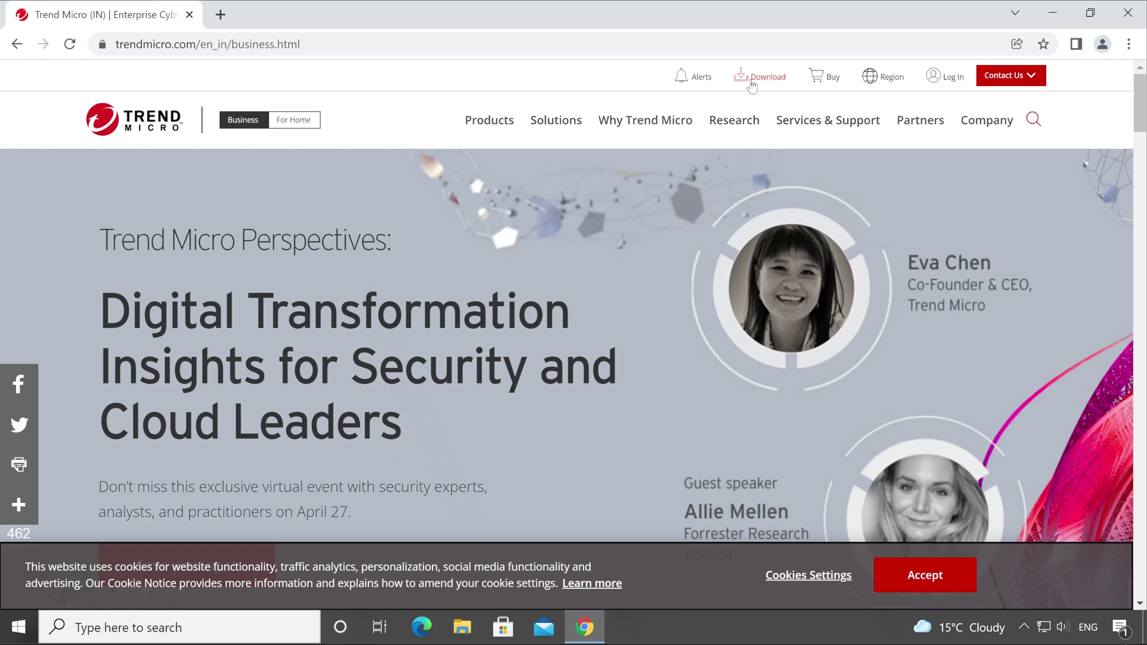
pyautogui.click(752, 83)
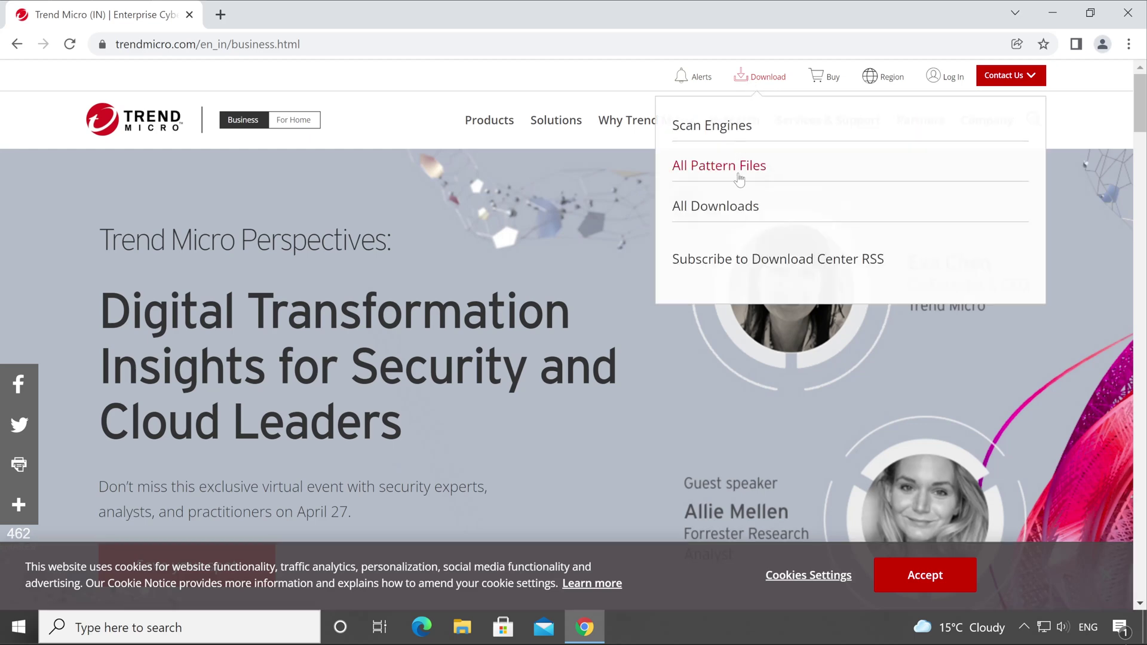
pyautogui.click(727, 208)
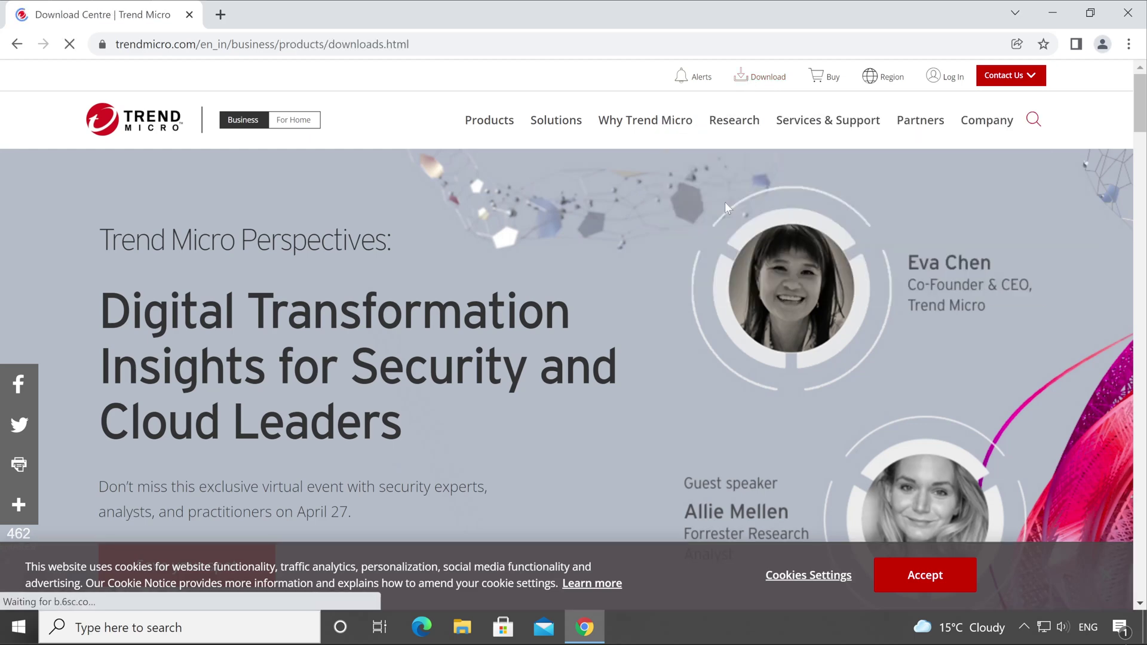
pyautogui.scroll(-8, 649, 433)
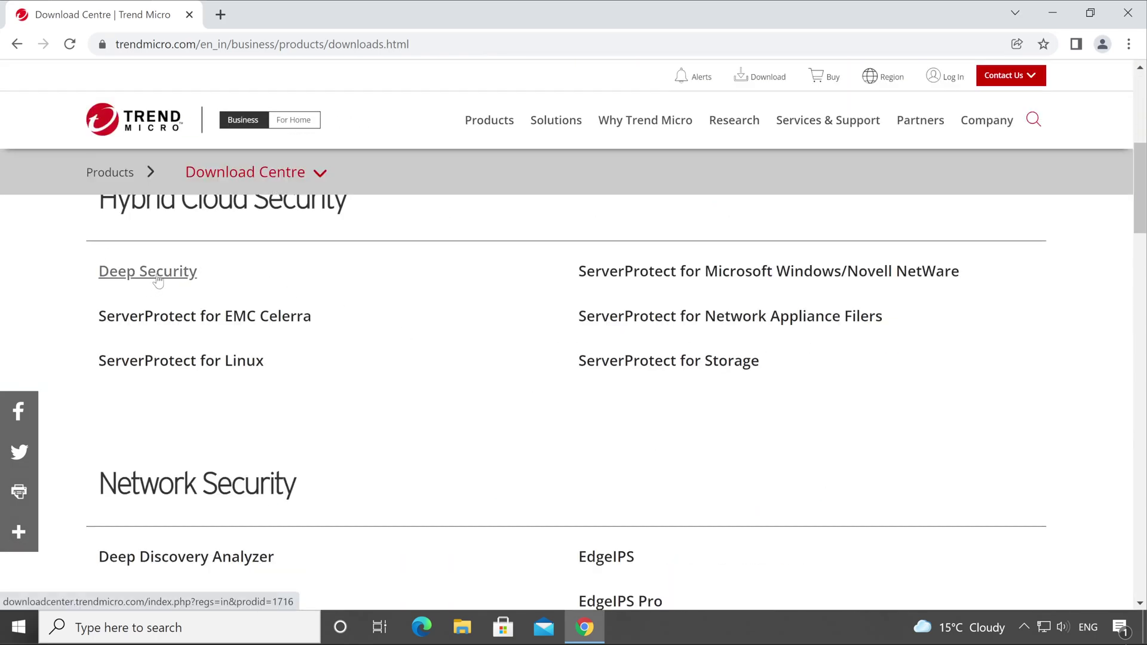
pyautogui.scroll(2, 156, 279)
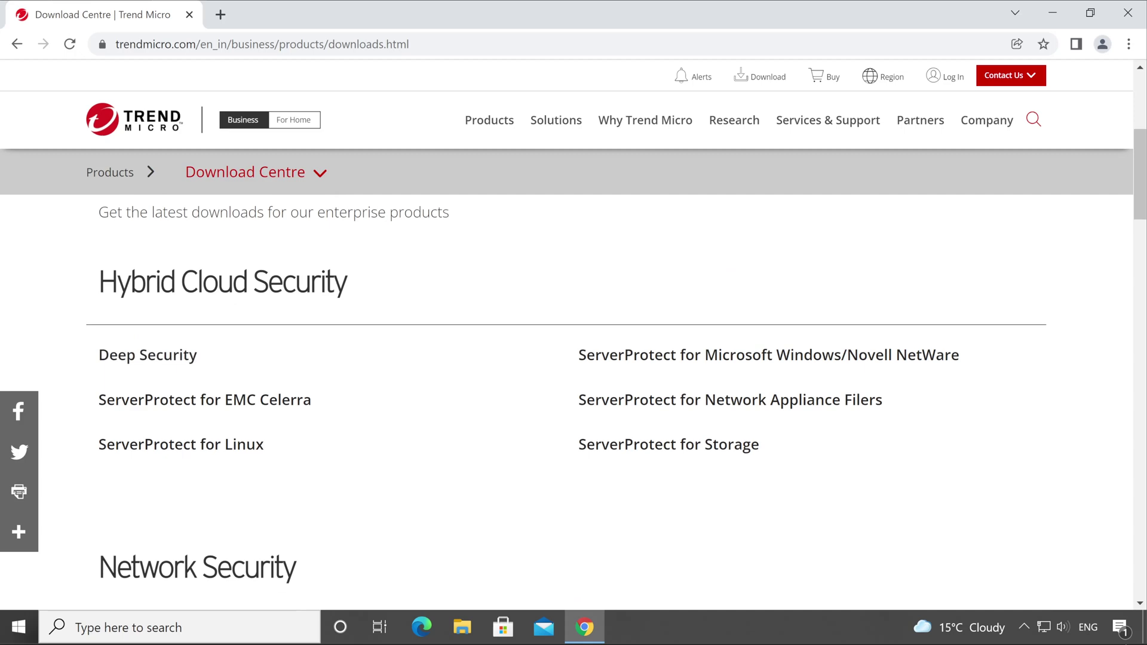
# Step: Open the Deep Security Software page and choose Windows in the Manager platform list
pyautogui.click(167, 358)
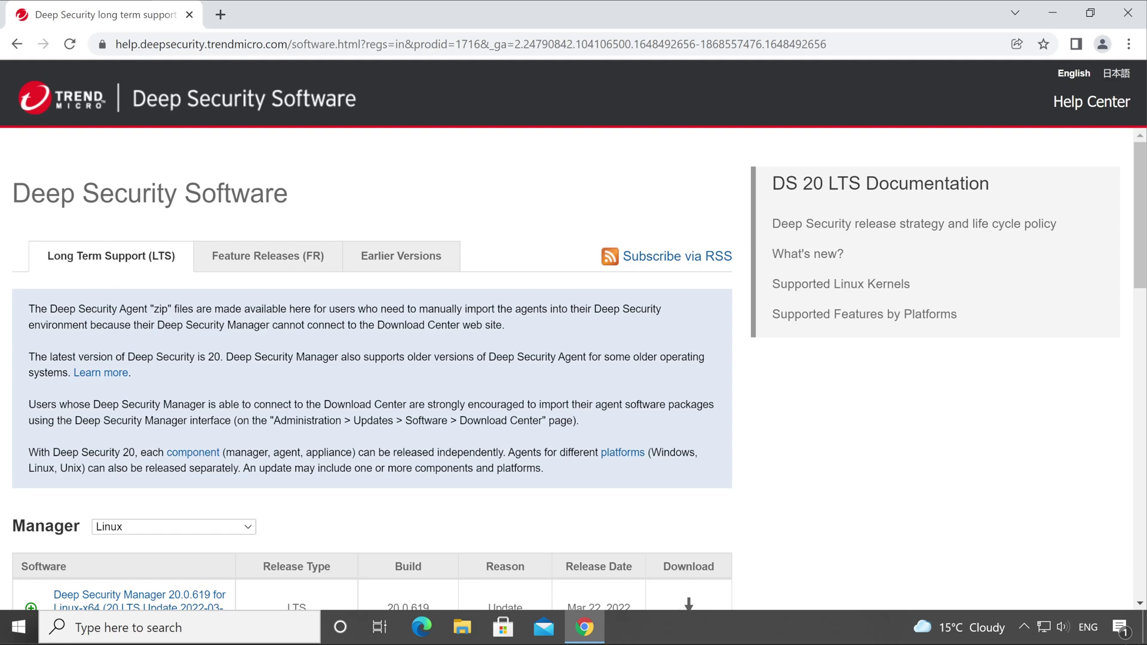
pyautogui.moveTo(31, 195); pyautogui.dragTo(366, 216)
pyautogui.scroll(-4, 368, 222)
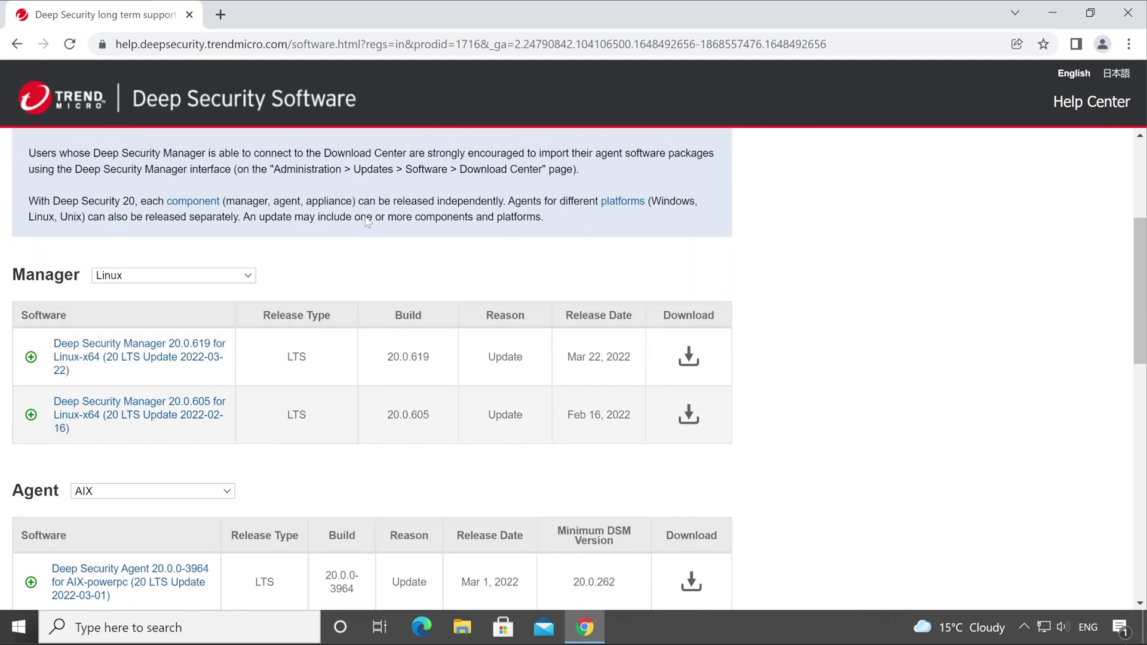
pyautogui.click(174, 279)
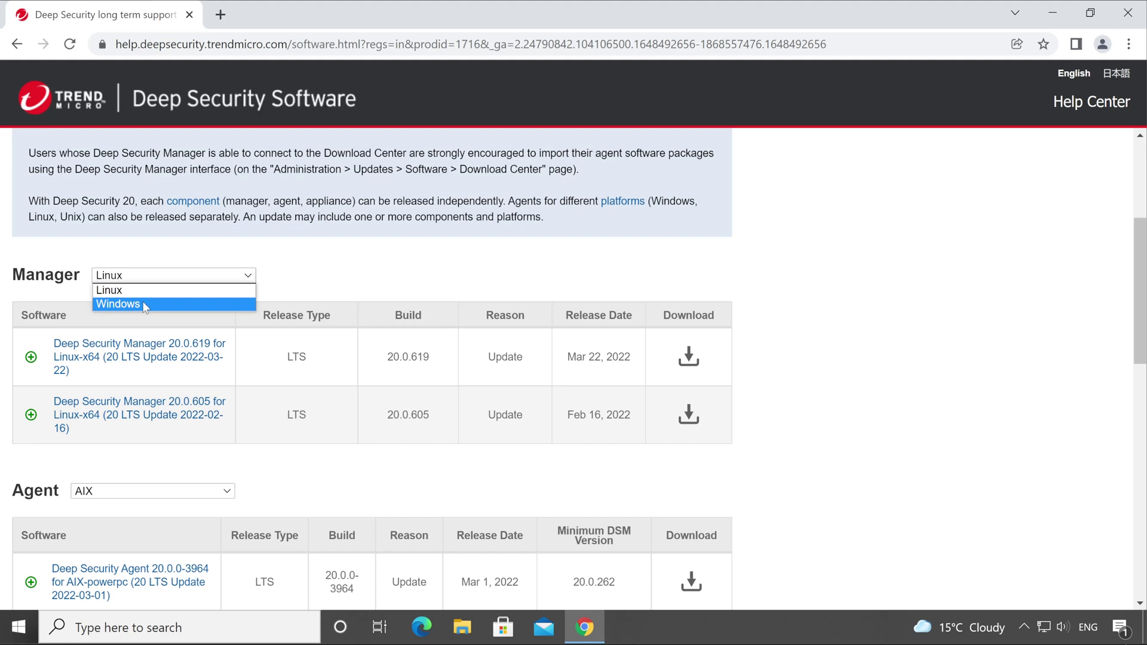
pyautogui.click(144, 305)
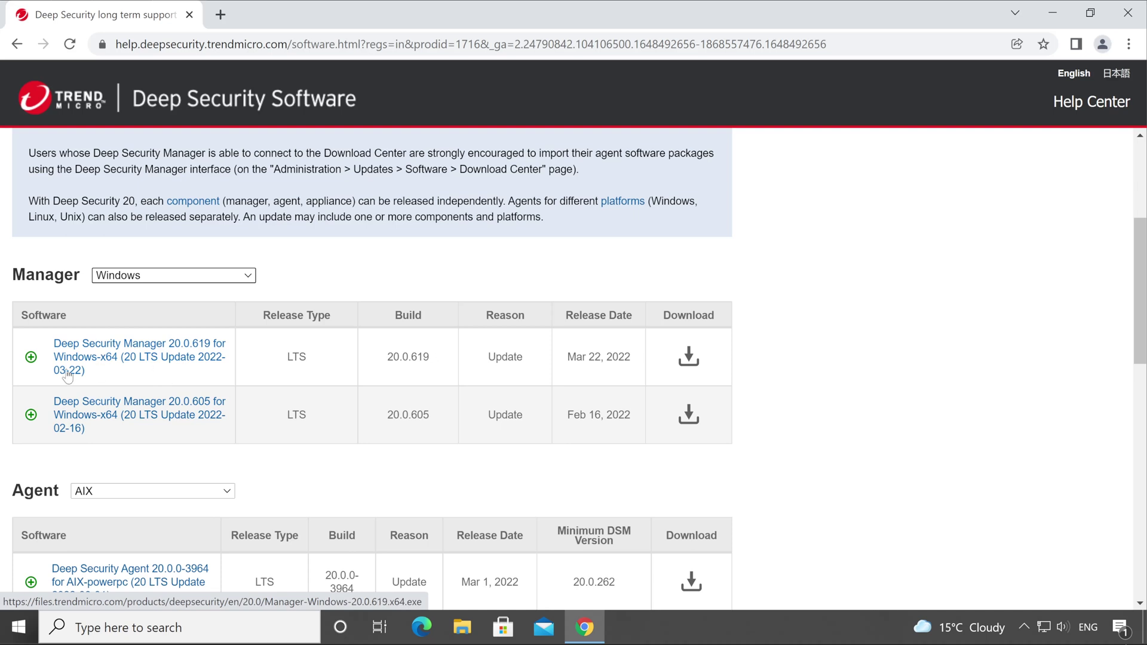
# Step: Highlight the Manager 20.0.619 Windows-x64 name and the Mar 22, 2022 and Feb 16, 2022 release dates
pyautogui.moveTo(98, 377); pyautogui.dragTo(51, 344)
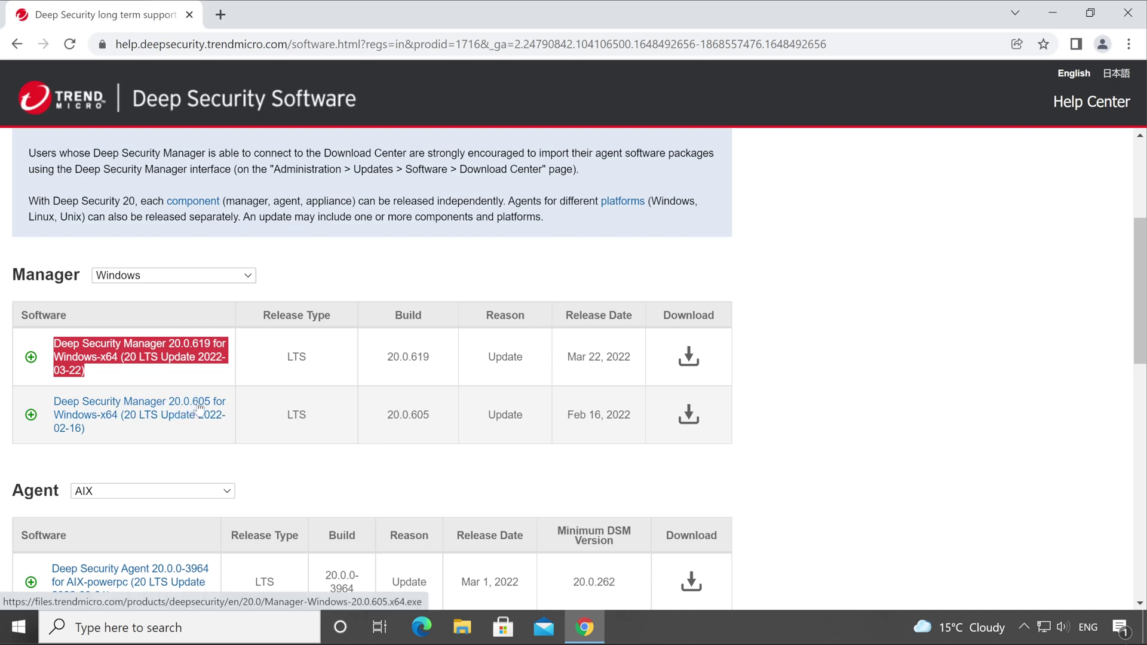
pyautogui.click(215, 376)
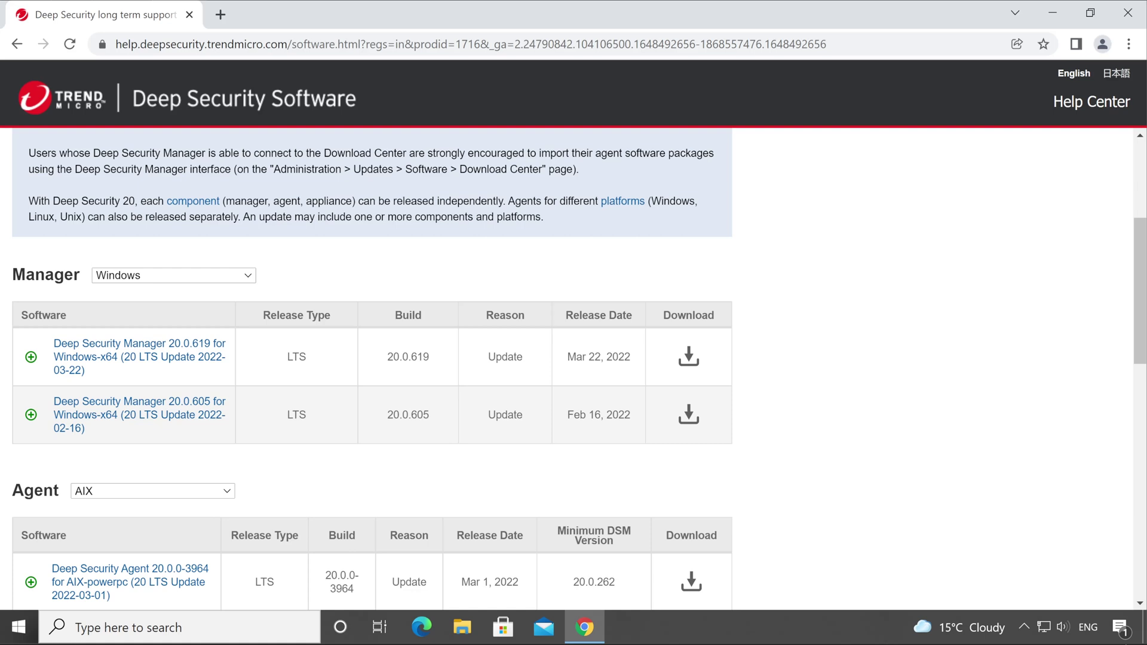
pyautogui.moveTo(566, 357); pyautogui.dragTo(637, 359)
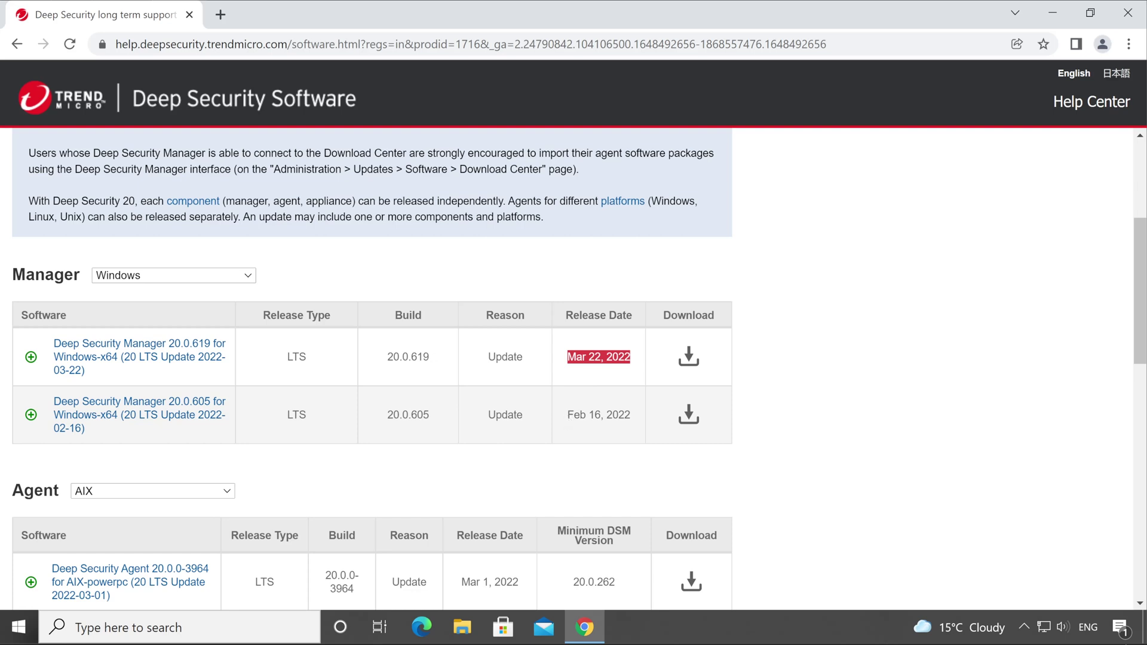
pyautogui.moveTo(566, 414); pyautogui.dragTo(641, 419)
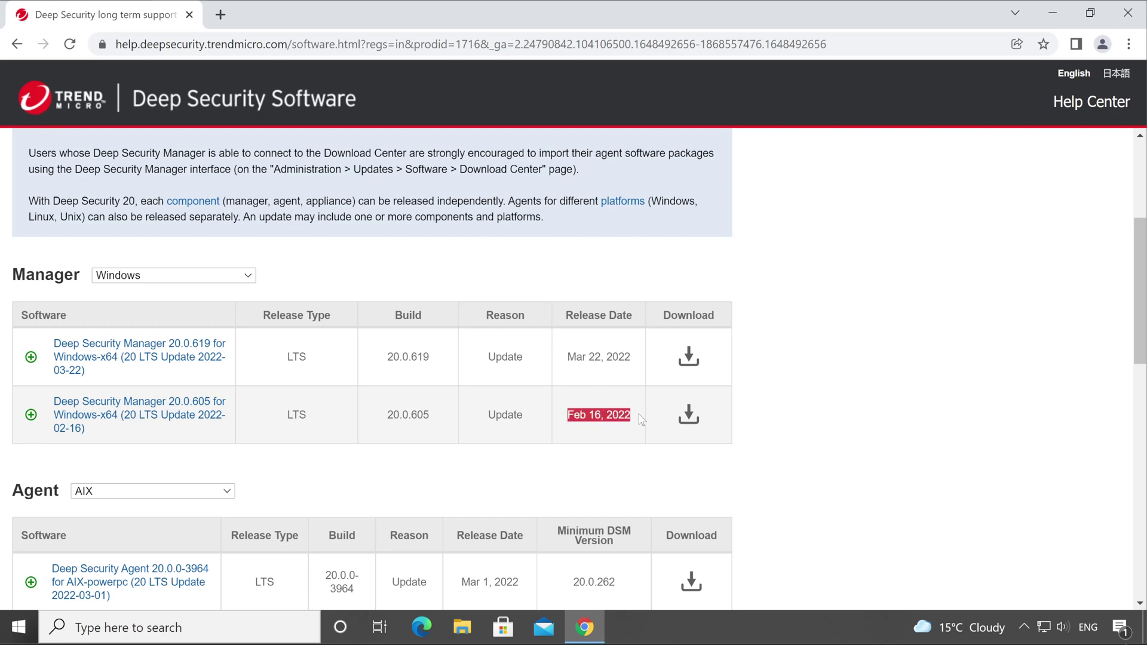
pyautogui.click(621, 387)
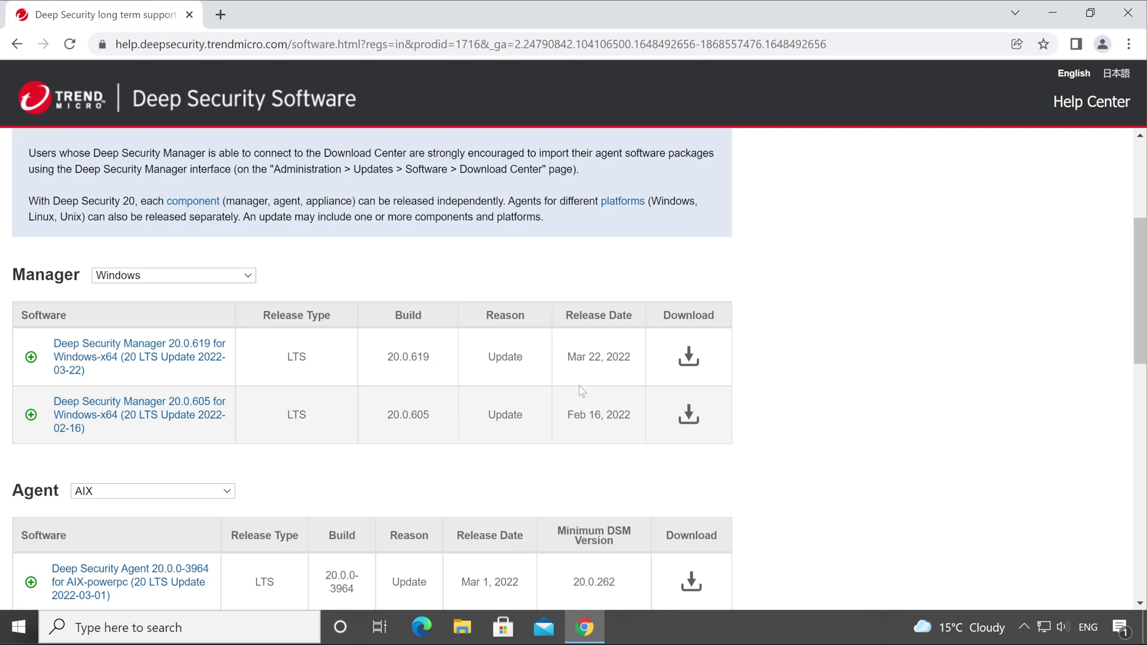
# Step: Download the Manager 20.0.619 Windows installer and the Windows i386 Agent 20.0.0-3964
pyautogui.click(690, 359)
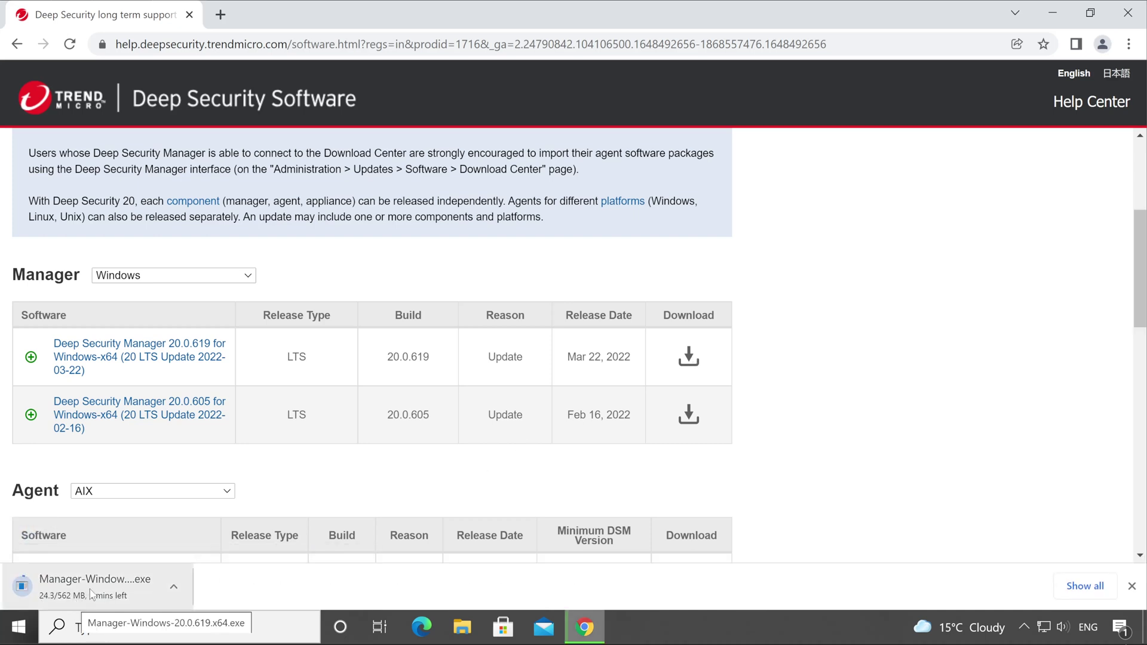
pyautogui.scroll(-3, 348, 478)
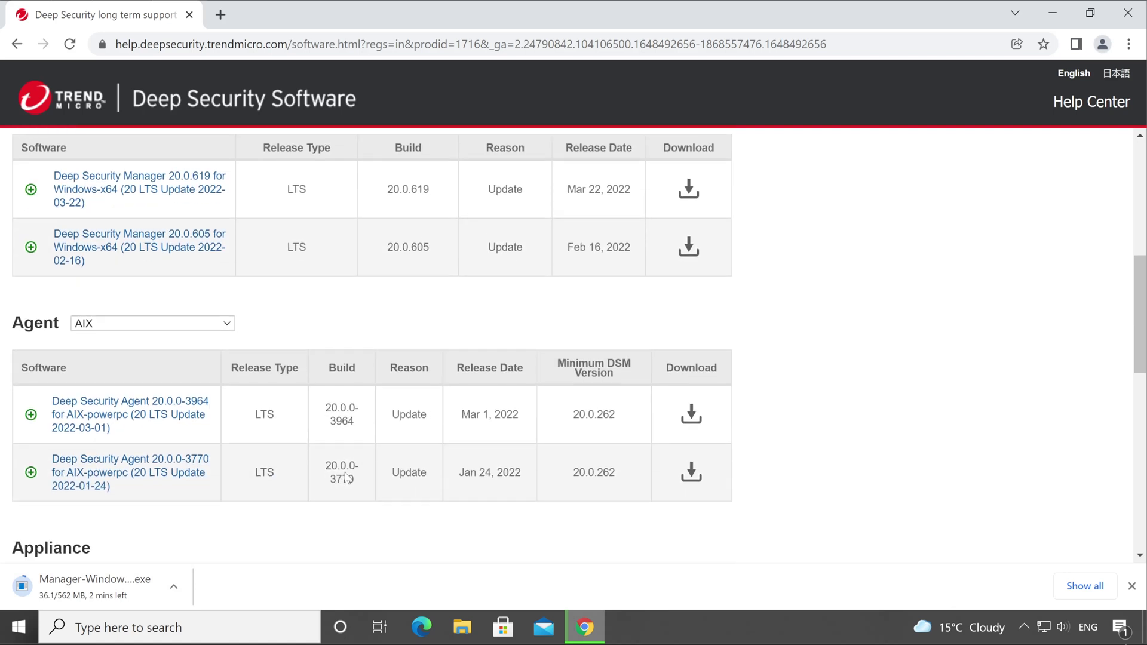
pyautogui.click(177, 326)
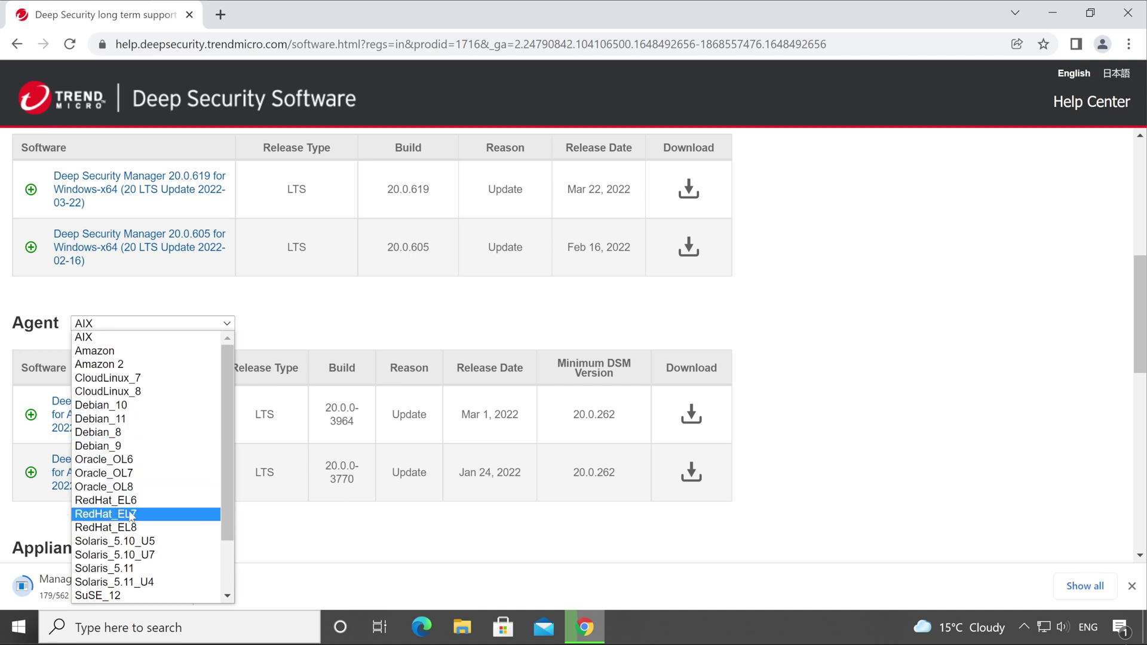
pyautogui.scroll(-2, 132, 526)
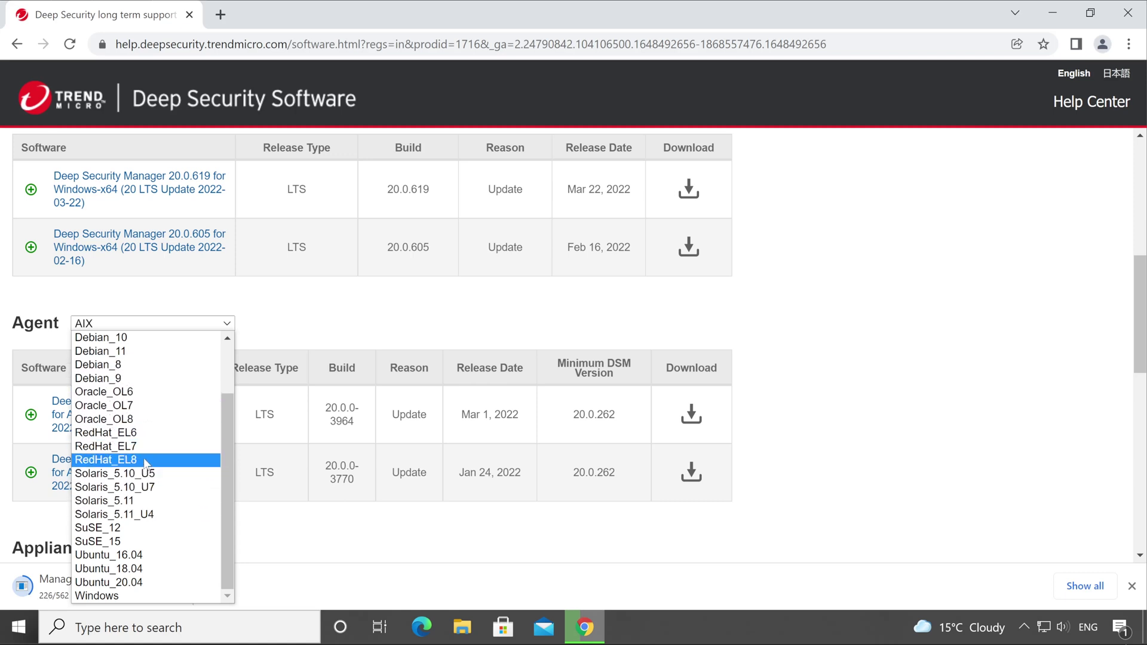
pyautogui.click(126, 598)
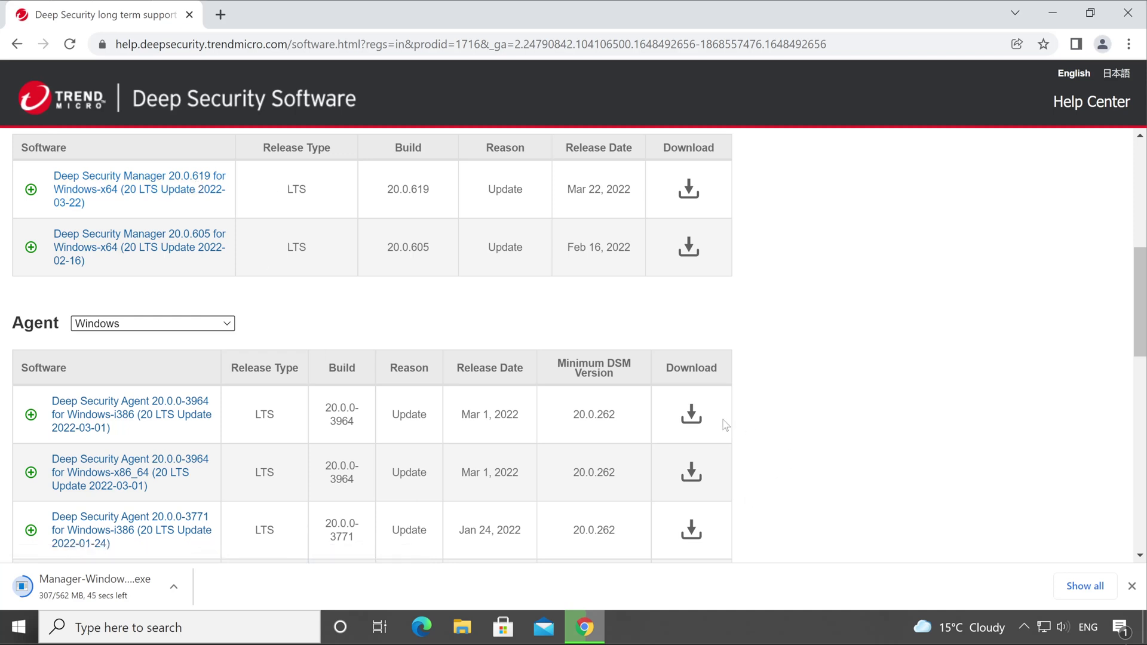
pyautogui.click(691, 416)
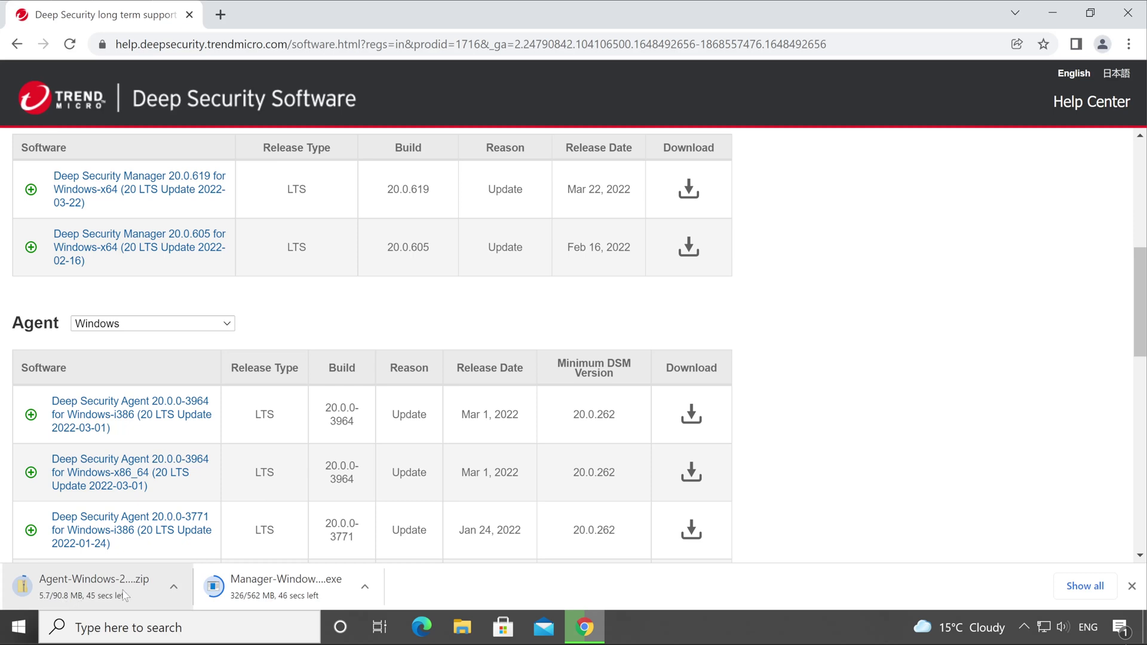
# Step: Show the RedHat_EL8 agent builds and highlight the Mar 1, 2022 release date
pyautogui.click(200, 324)
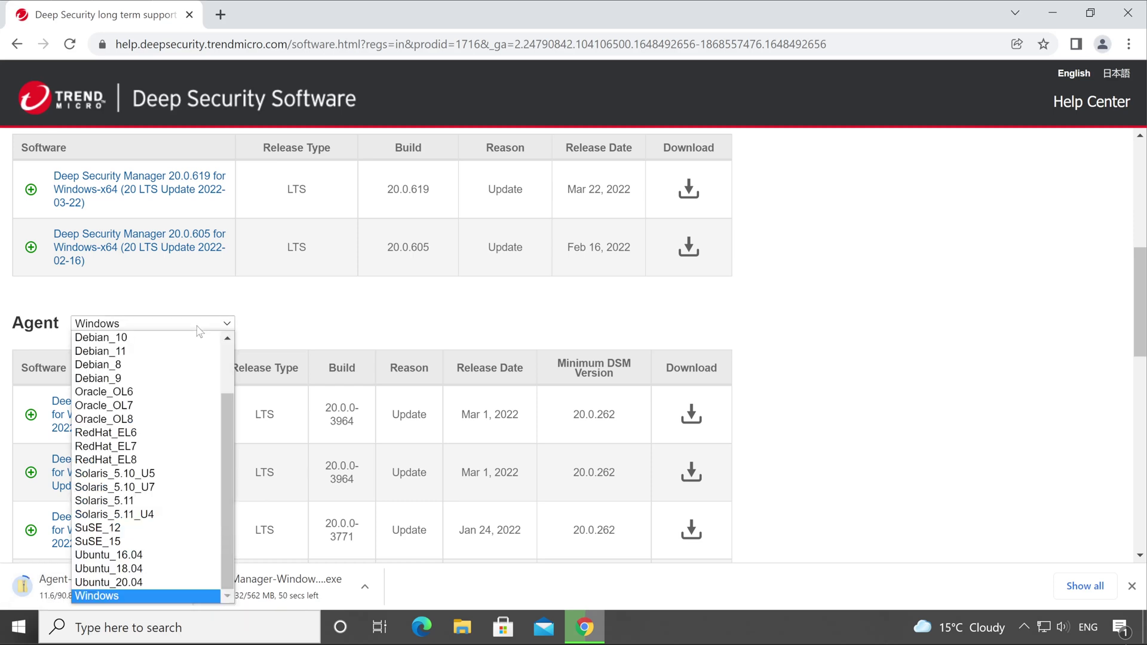
pyautogui.scroll(-1, 176, 475)
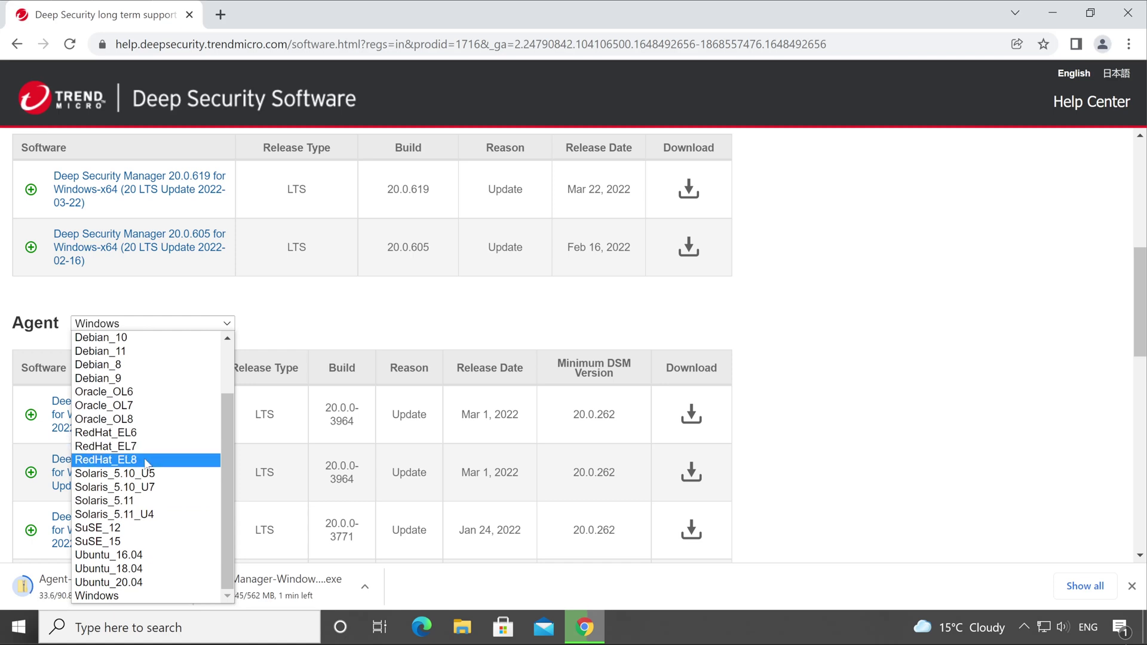
pyautogui.click(141, 461)
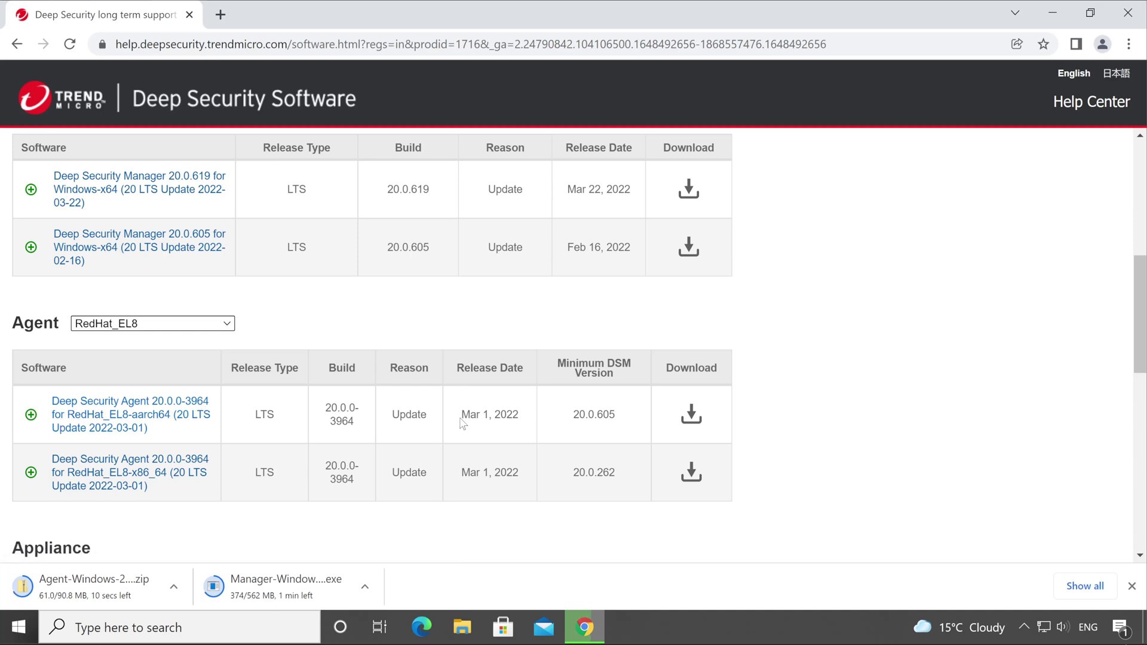
pyautogui.moveTo(460, 420); pyautogui.dragTo(524, 425)
# Step: Highlight Manager builds 20.0.605 and 20.0.619 and the RedHat_EL8 aarch64 agent's minimum DSM 20.0.605
pyautogui.click(174, 586)
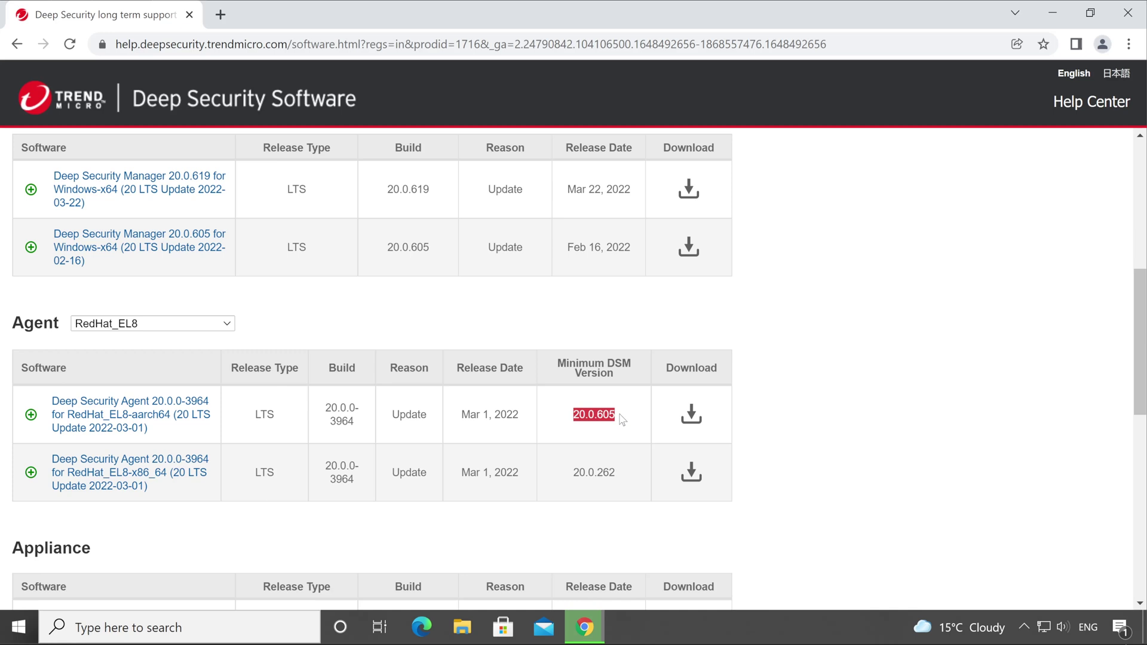
pyautogui.click(622, 420)
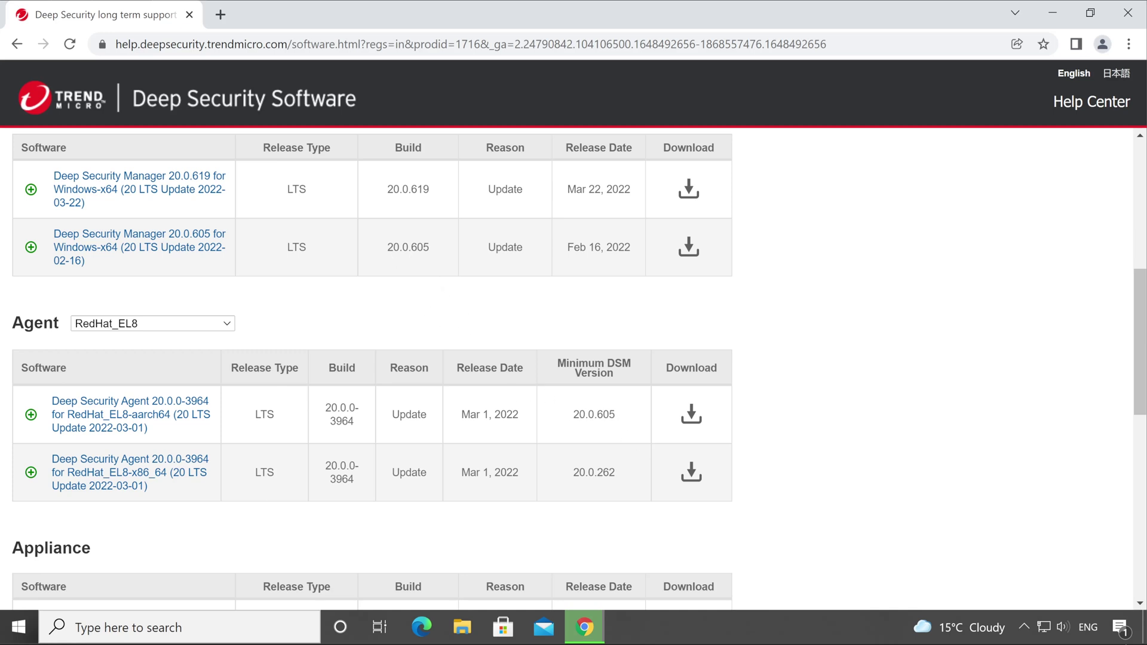
pyautogui.doubleClick(429, 251)
pyautogui.doubleClick(438, 190)
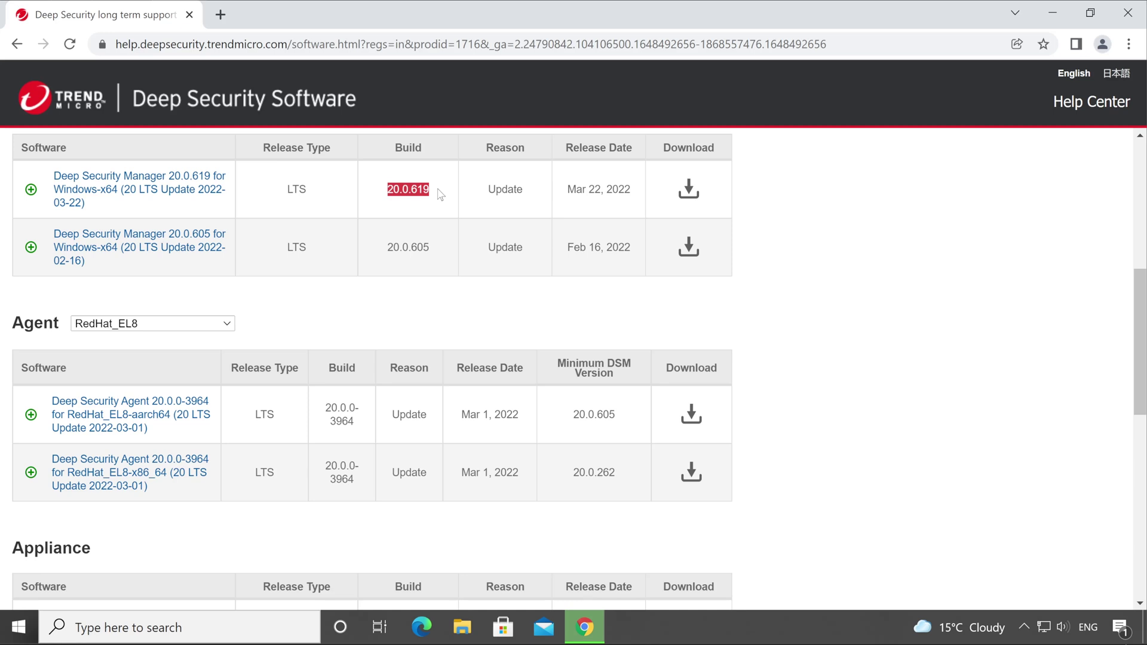
pyautogui.click(435, 253)
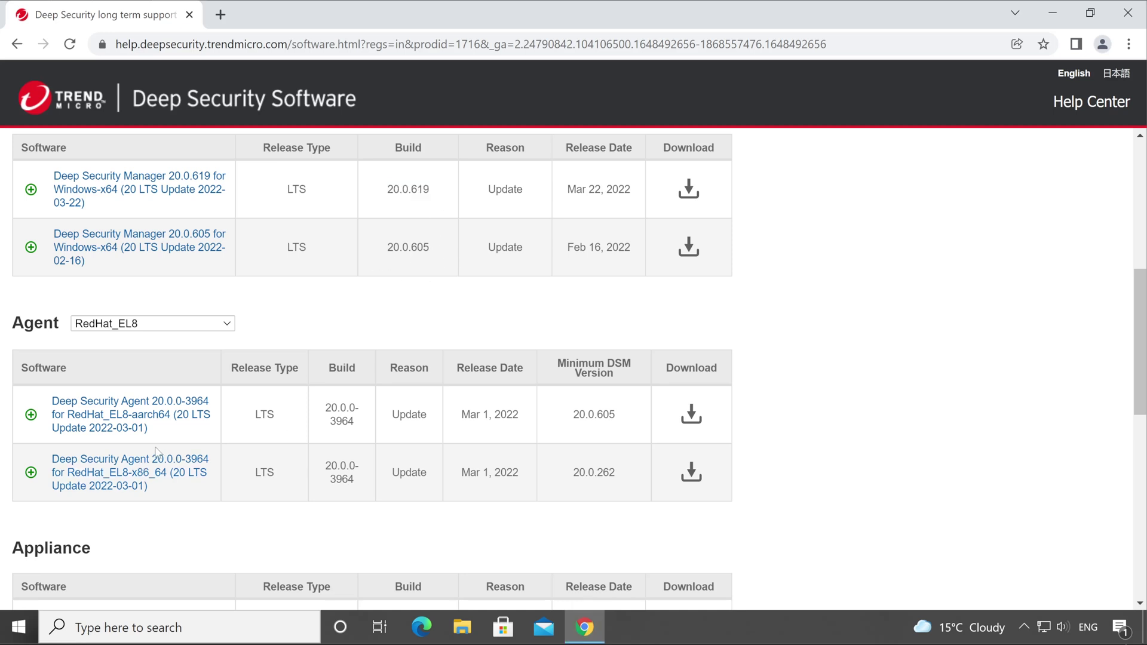
pyautogui.moveTo(149, 429); pyautogui.dragTo(52, 401)
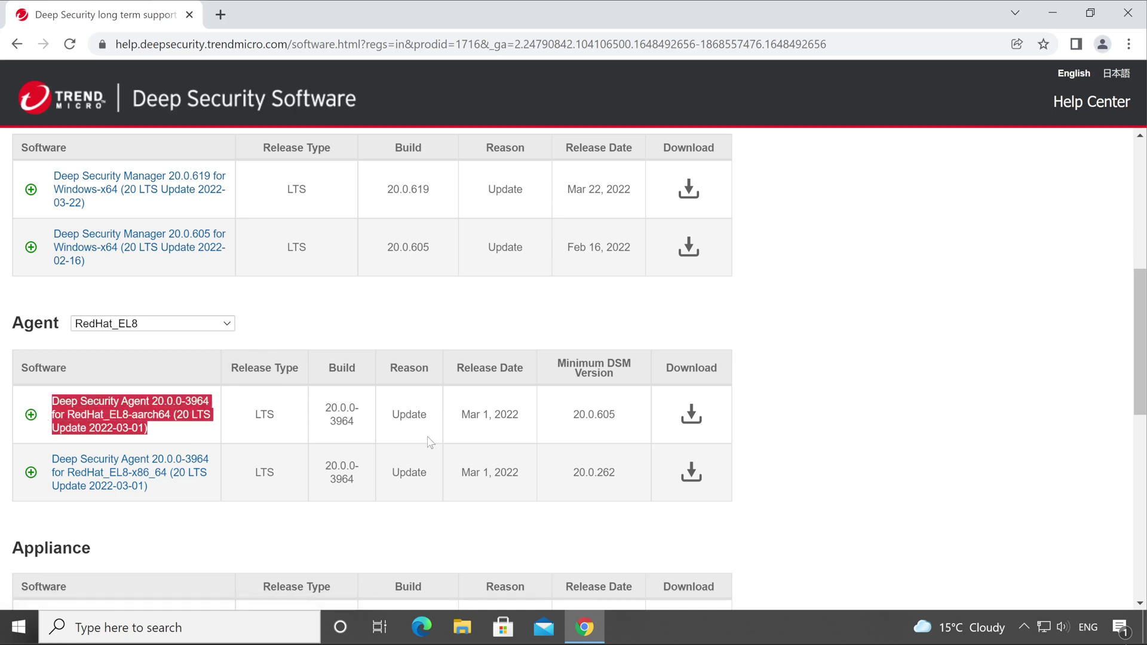
pyautogui.moveTo(636, 425); pyautogui.dragTo(571, 417)
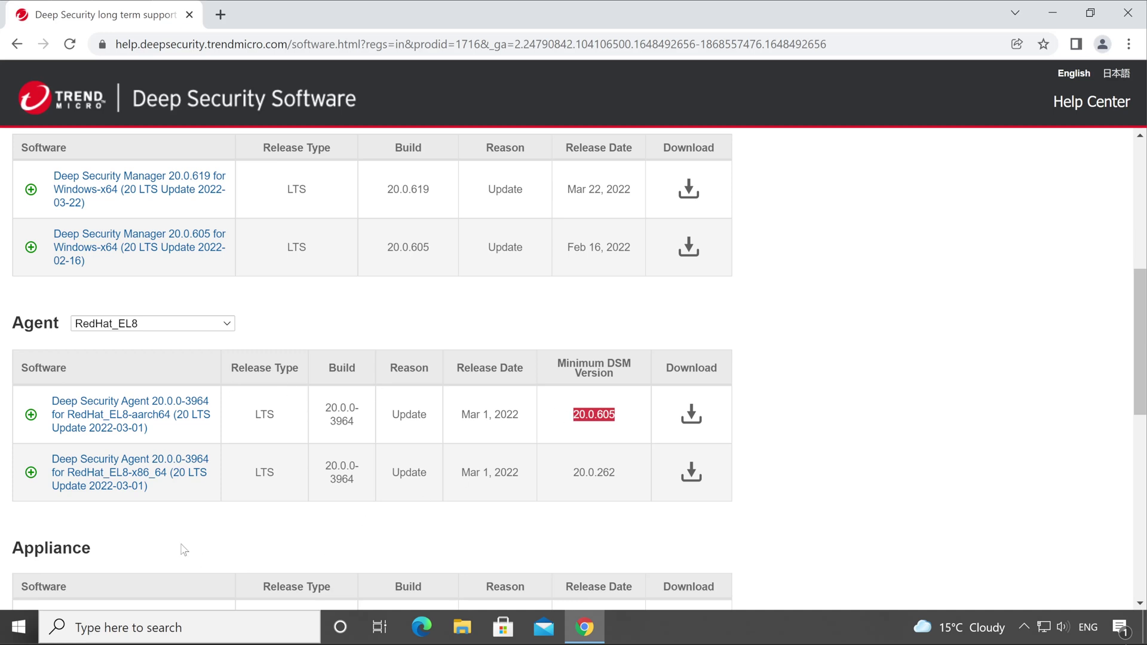
# Step: In File Explorer's Downloads, select the Manager-Windows-20.0.619.x64 and Agent-Windows-20.0.0-3964.i386 files
pyautogui.click(467, 615)
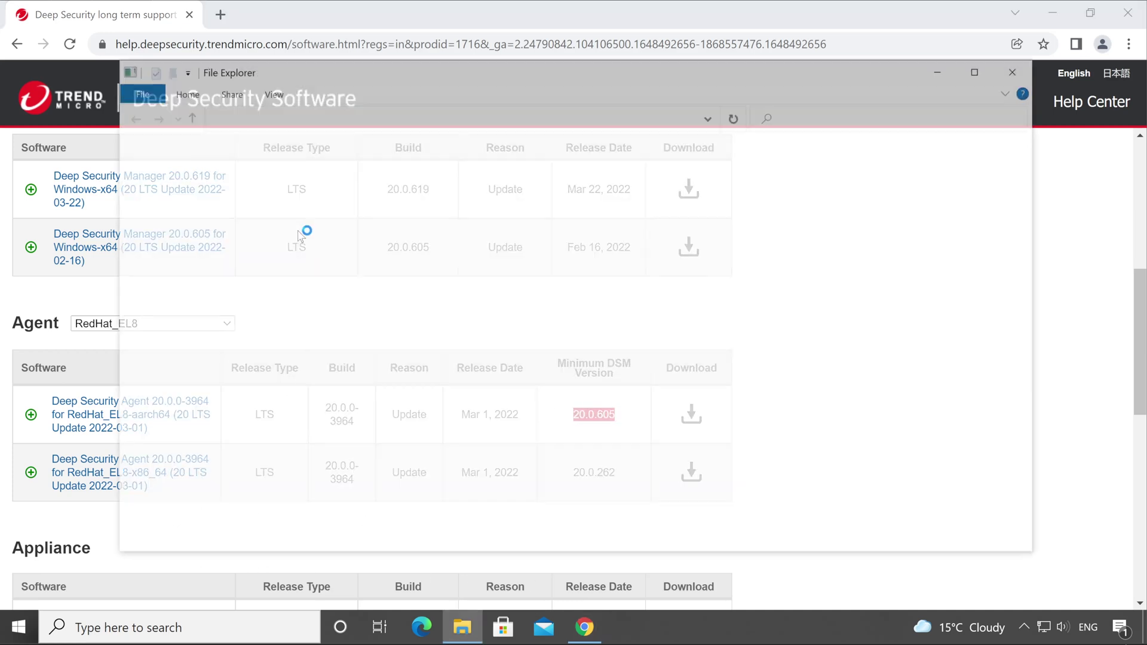
pyautogui.click(179, 197)
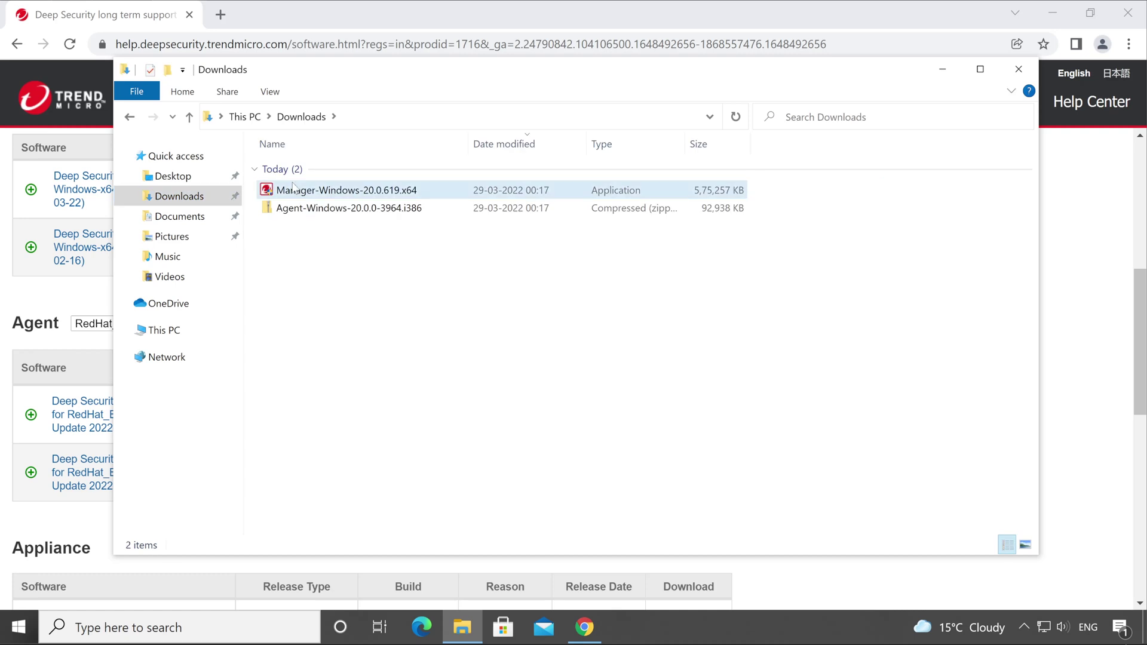
pyautogui.click(328, 191)
pyautogui.click(335, 209)
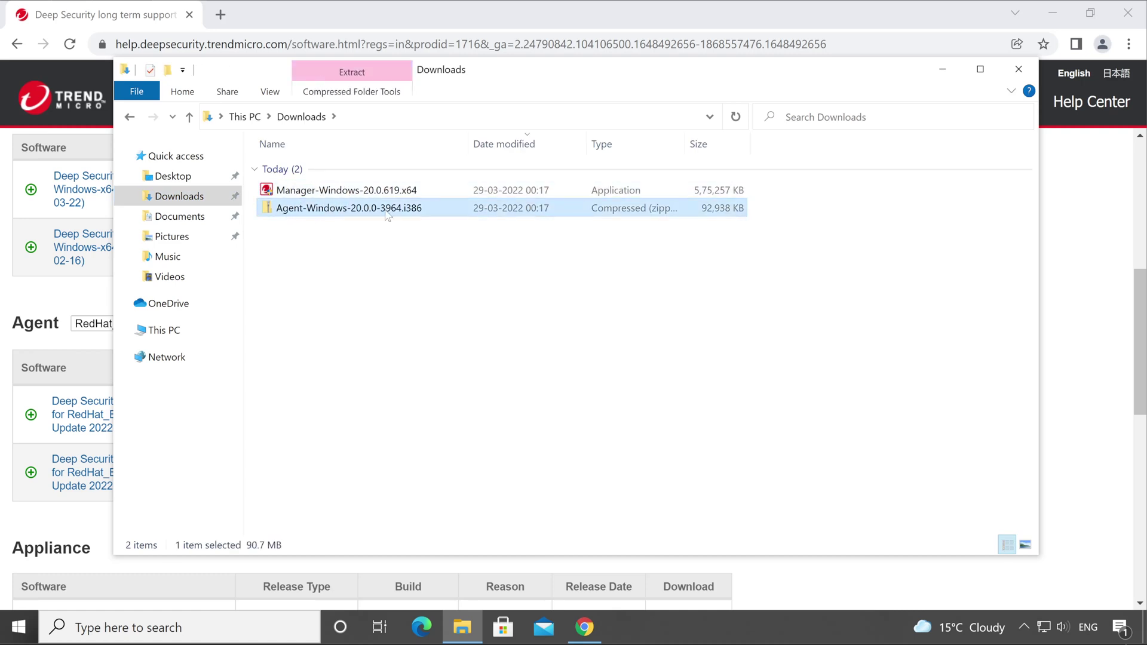
# Step: Download the RedHat_EL8 aarch64 agent zip and select all three setups in Downloads
pyautogui.click(584, 628)
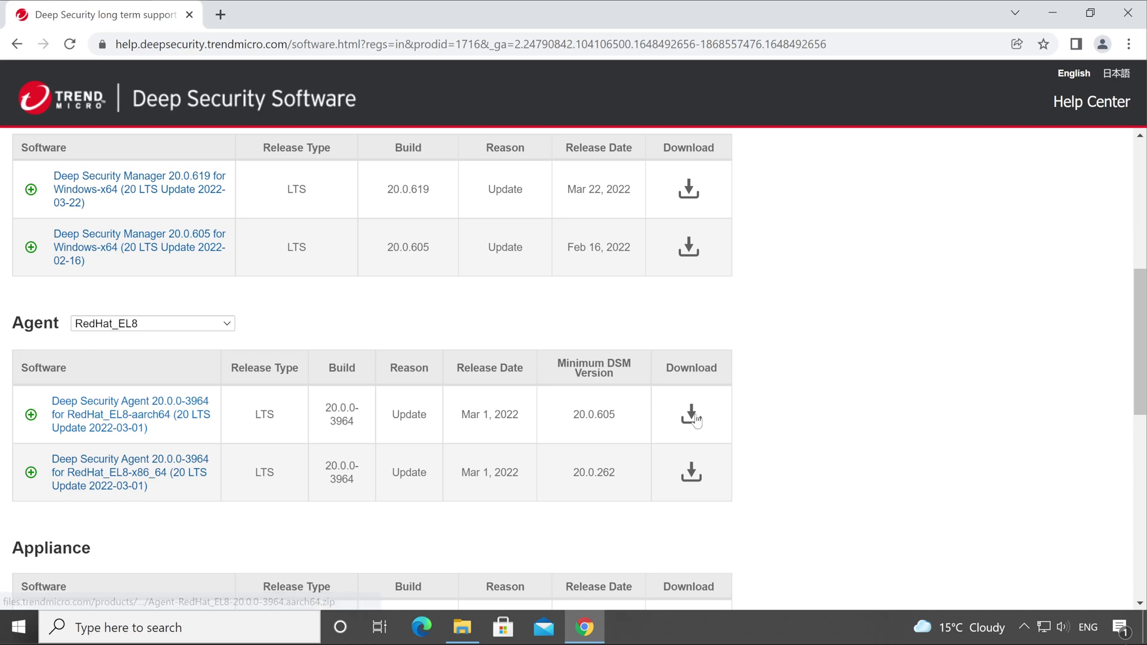
pyautogui.click(691, 414)
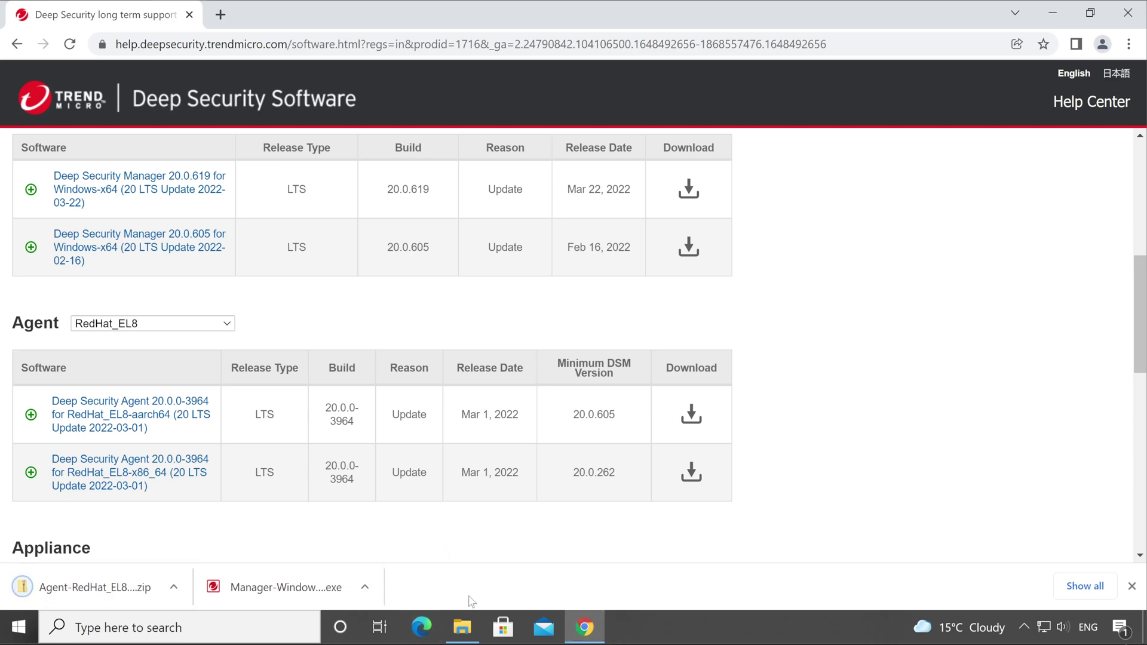
pyautogui.click(461, 628)
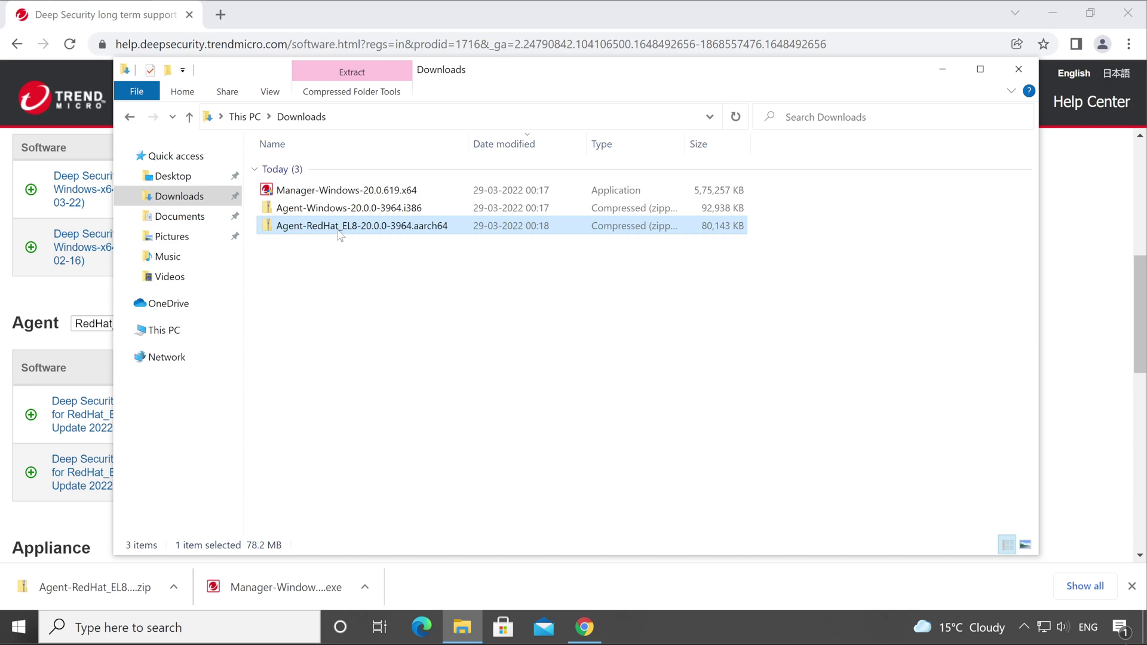
pyautogui.moveTo(387, 281); pyautogui.dragTo(311, 186)
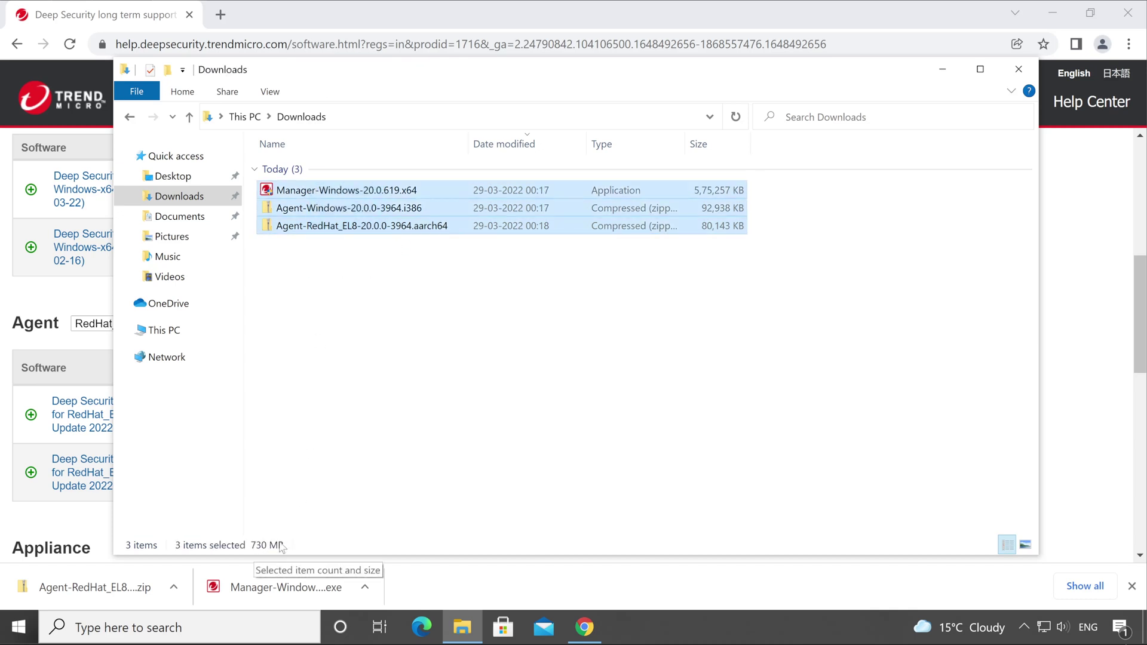
pyautogui.click(53, 528)
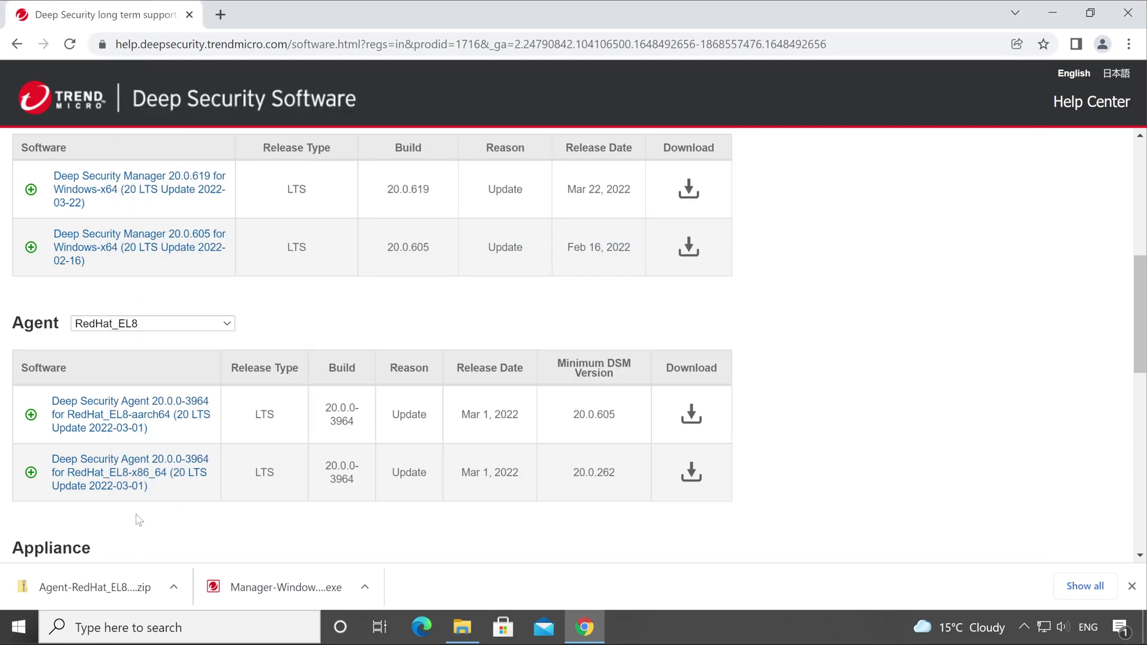
pyautogui.scroll(-3, 138, 520)
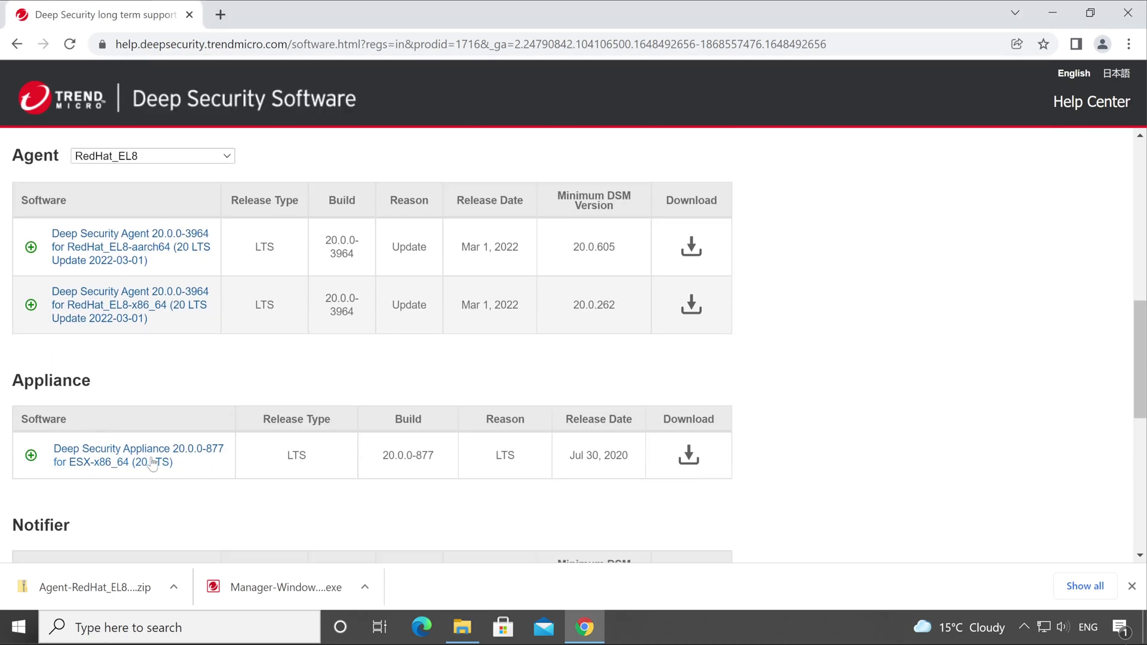
pyautogui.moveTo(187, 468); pyautogui.dragTo(52, 442)
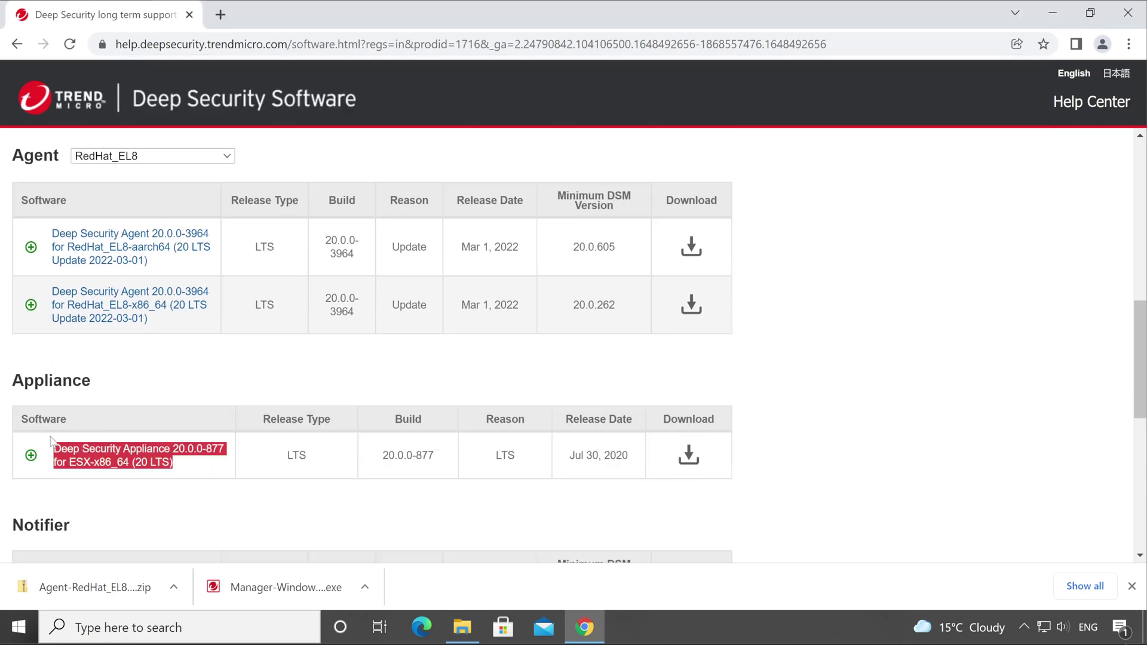
pyautogui.click(194, 374)
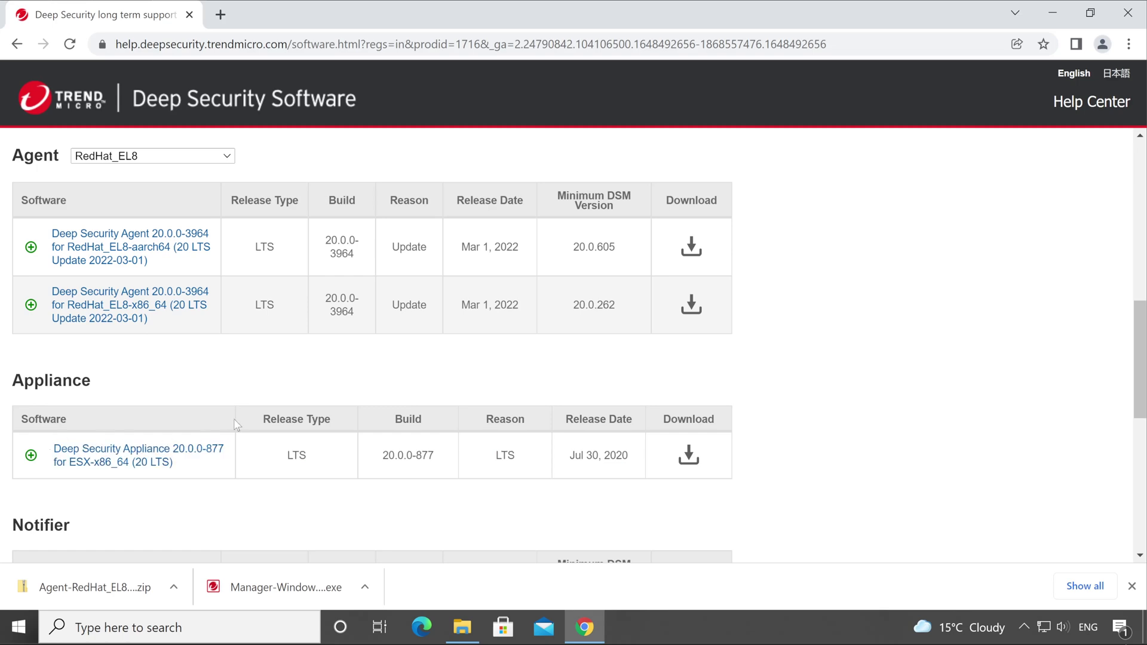
pyautogui.scroll(8, 199, 433)
pyautogui.scroll(-7, 199, 433)
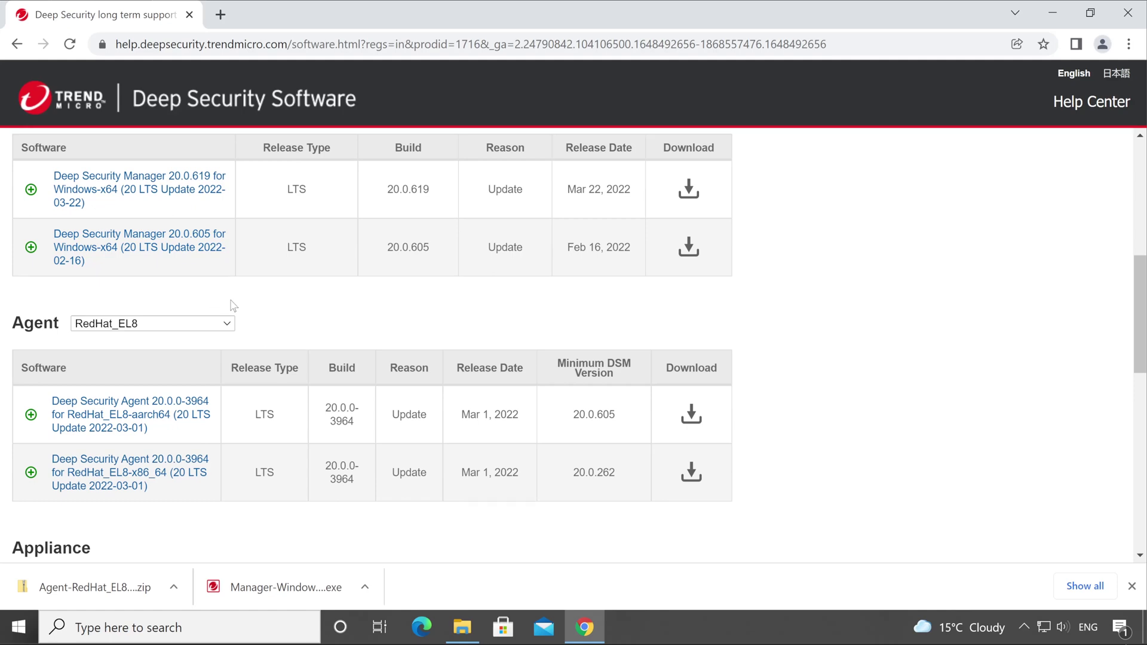
pyautogui.scroll(3, 257, 322)
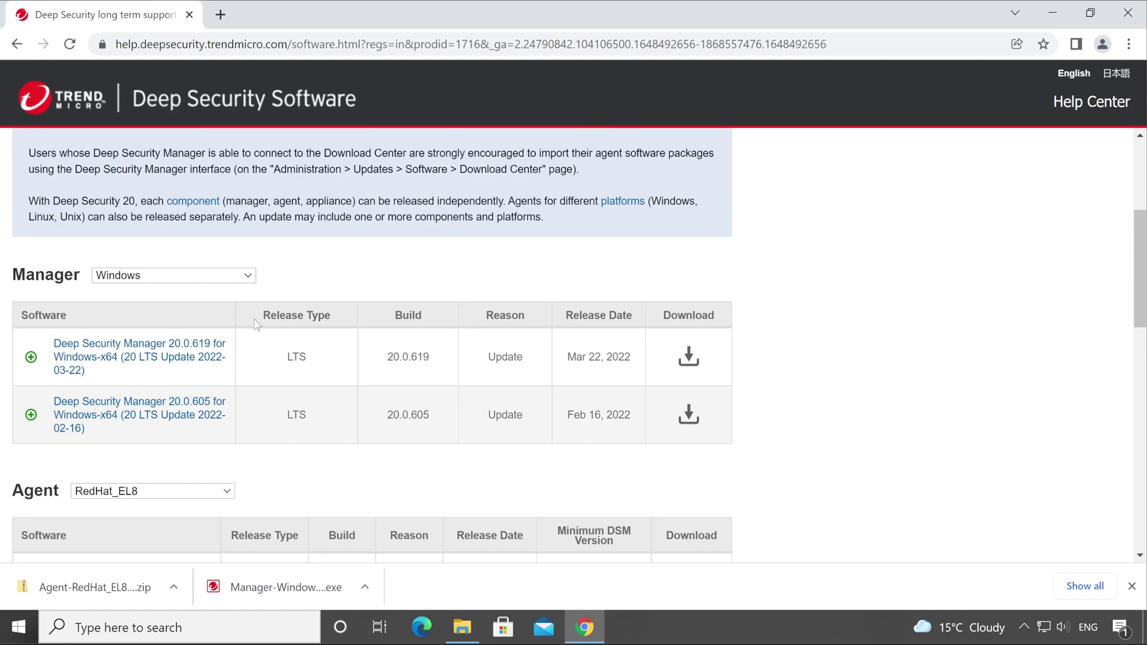
pyautogui.scroll(-10, 257, 323)
pyautogui.moveTo(12, 213); pyautogui.dragTo(134, 216)
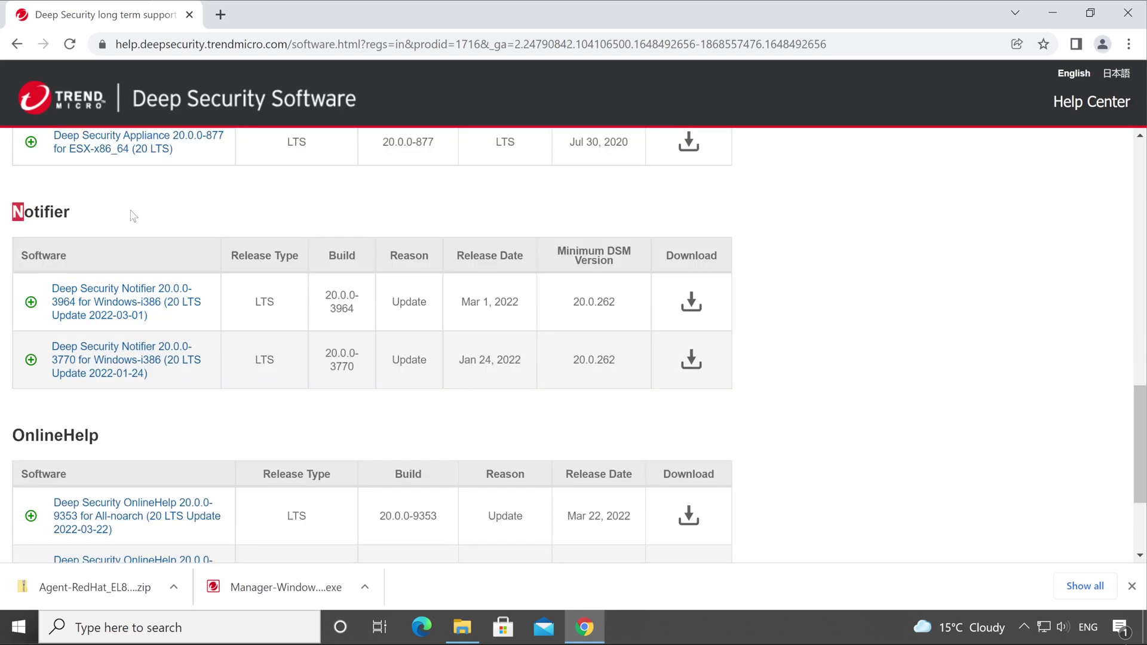
pyautogui.scroll(-3, 209, 250)
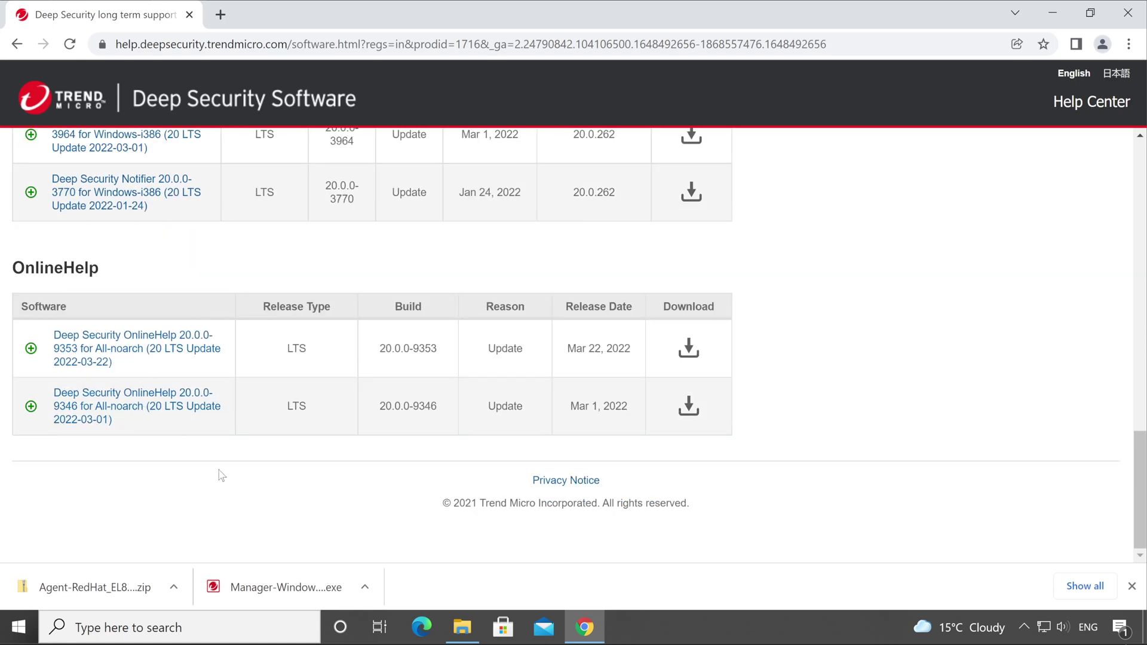
pyautogui.scroll(20, 222, 476)
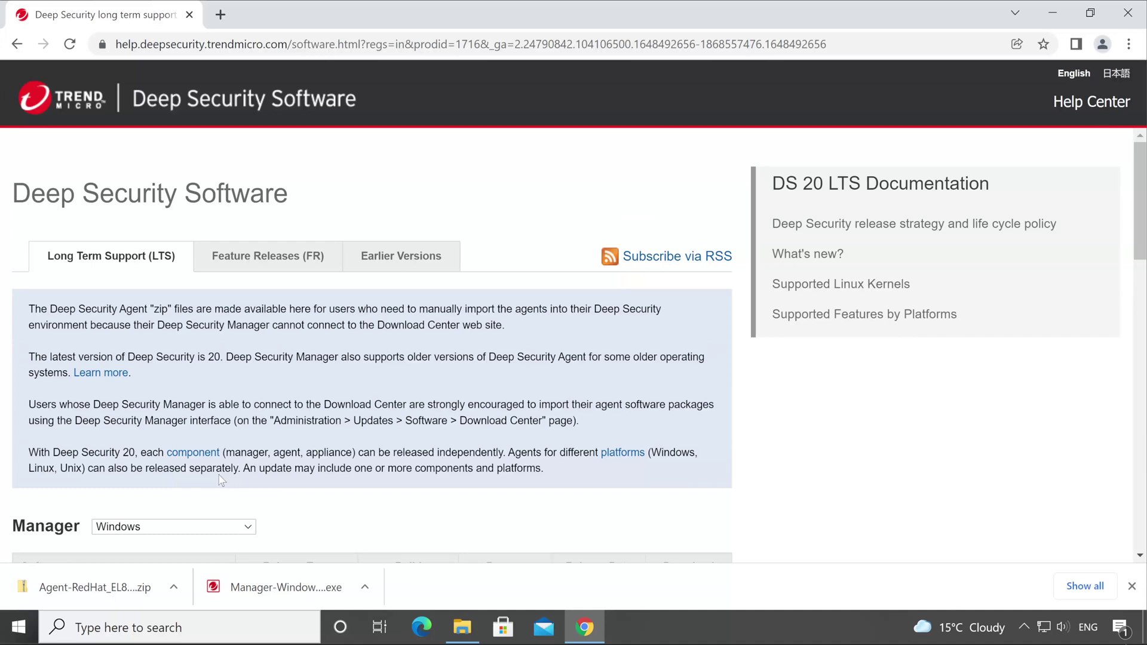
# Step: Switch from the Feature Releases list to the Earlier Versions list of Deep Security software
pyautogui.click(258, 266)
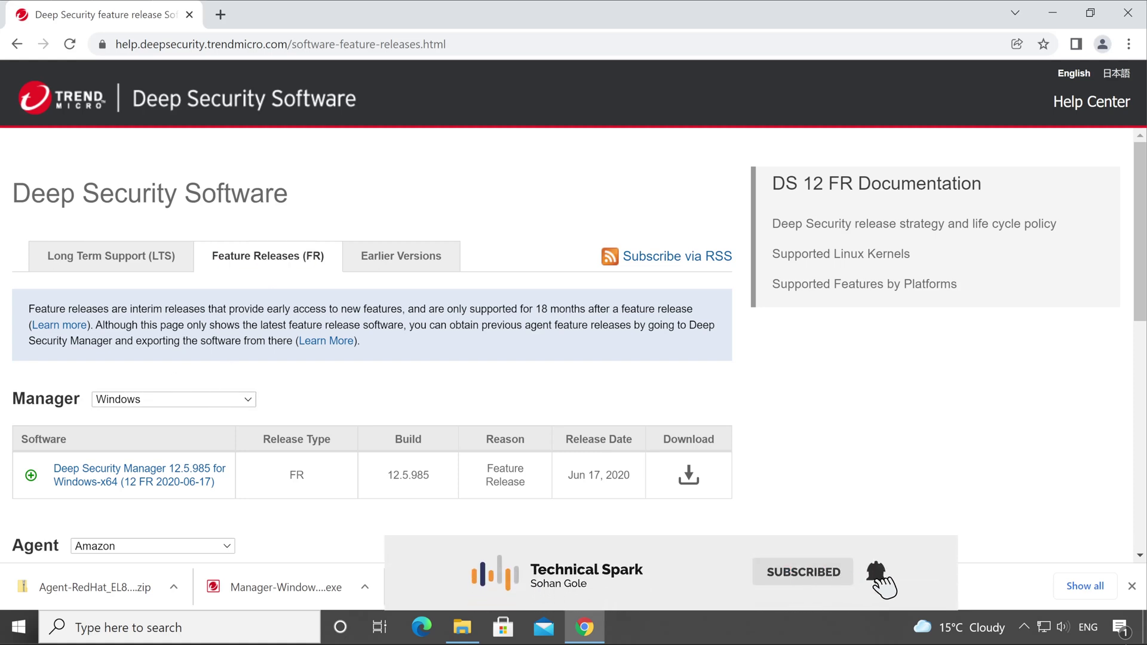
pyautogui.moveTo(231, 256); pyautogui.dragTo(288, 259)
pyautogui.click(371, 250)
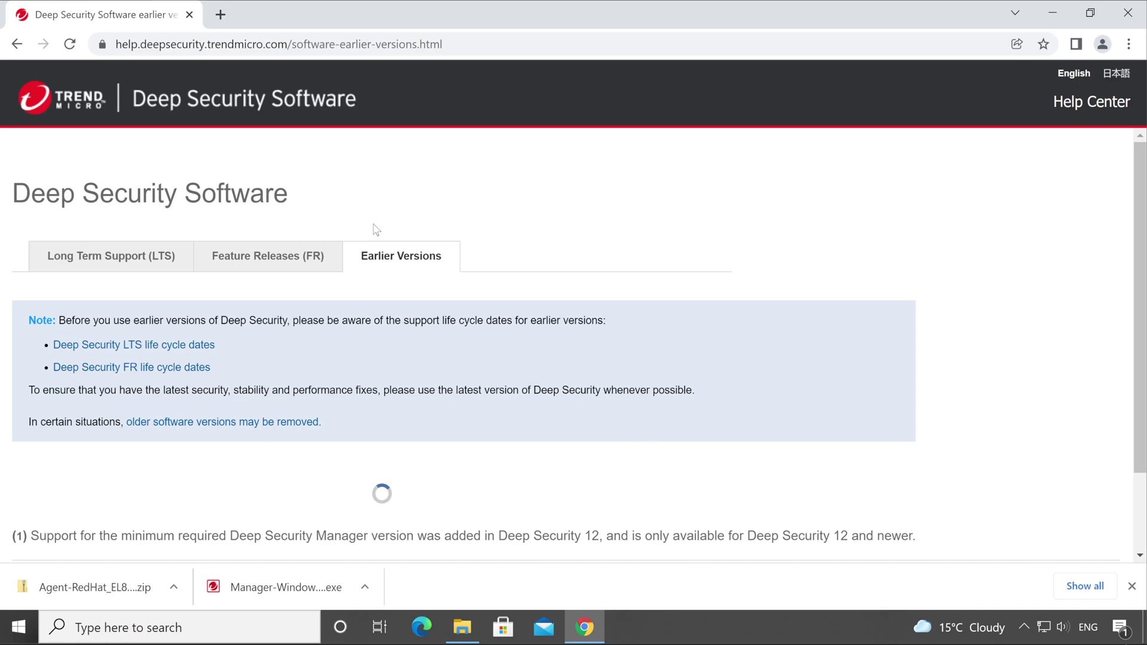
# Step: Expand release 12.0, collapse its Agent entry, and expand Manager to show Linux and Windows builds
pyautogui.moveTo(362, 257); pyautogui.dragTo(423, 275)
pyautogui.scroll(-4, 423, 275)
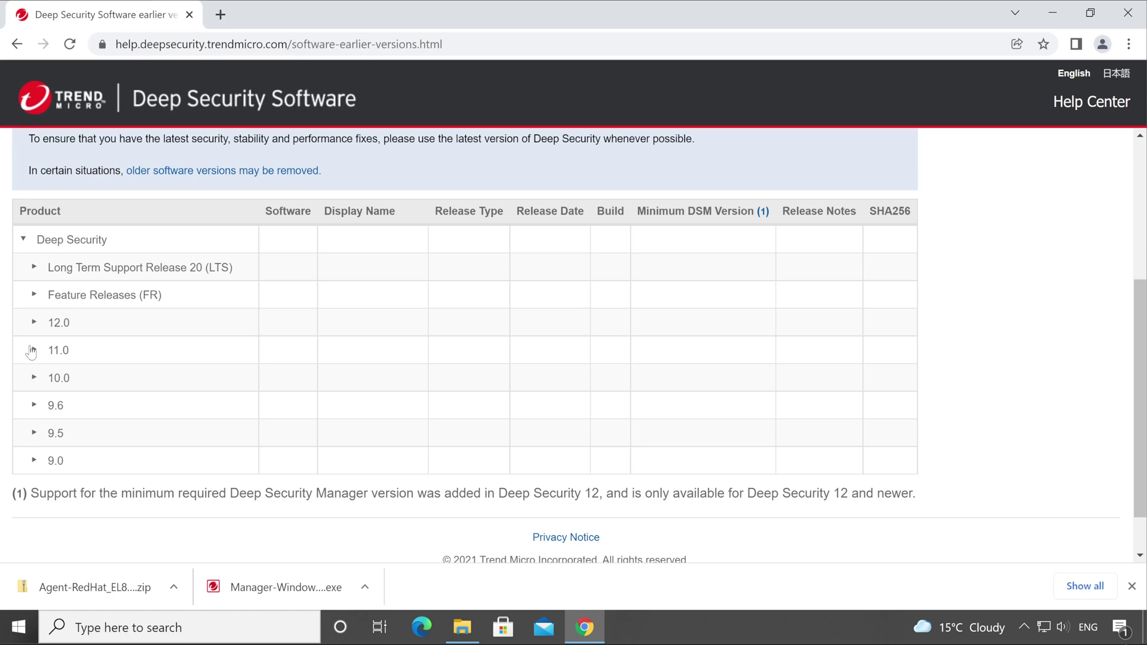
pyautogui.click(36, 268)
pyautogui.click(34, 267)
pyautogui.click(34, 324)
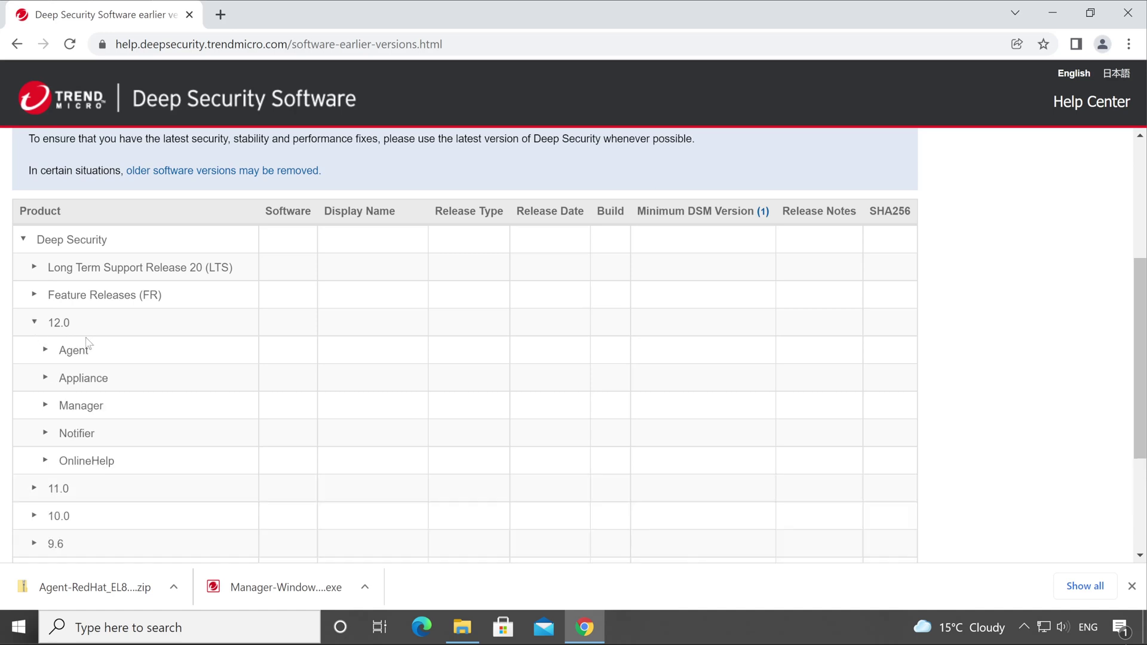
pyautogui.click(46, 350)
pyautogui.scroll(-5, 52, 399)
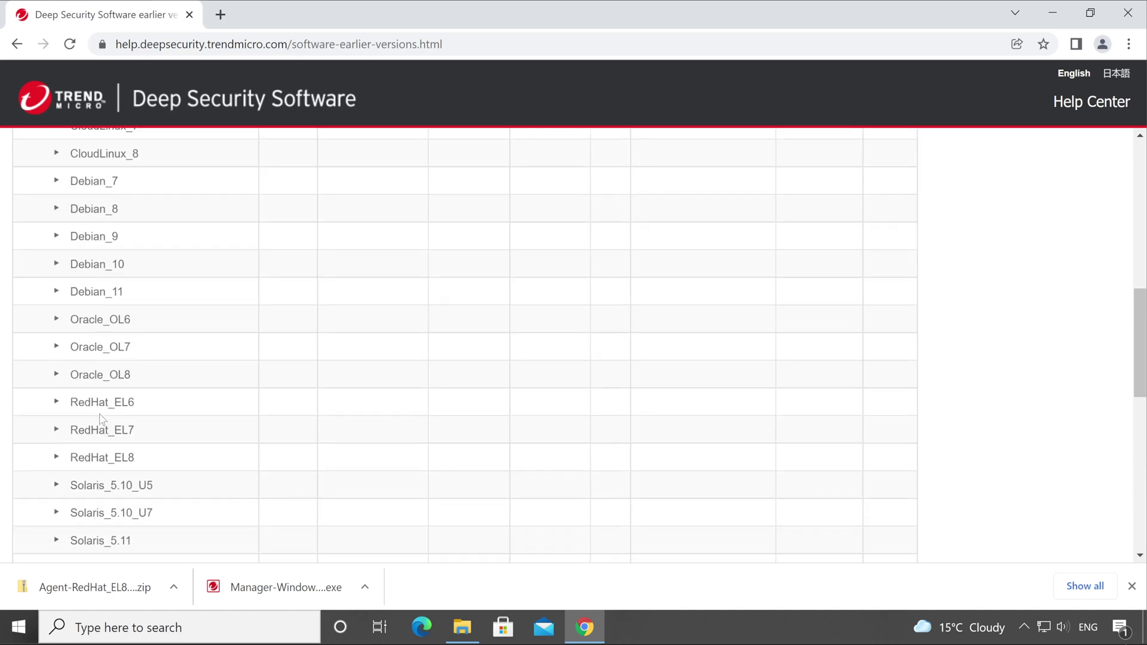
pyautogui.scroll(7, 90, 405)
pyautogui.click(45, 434)
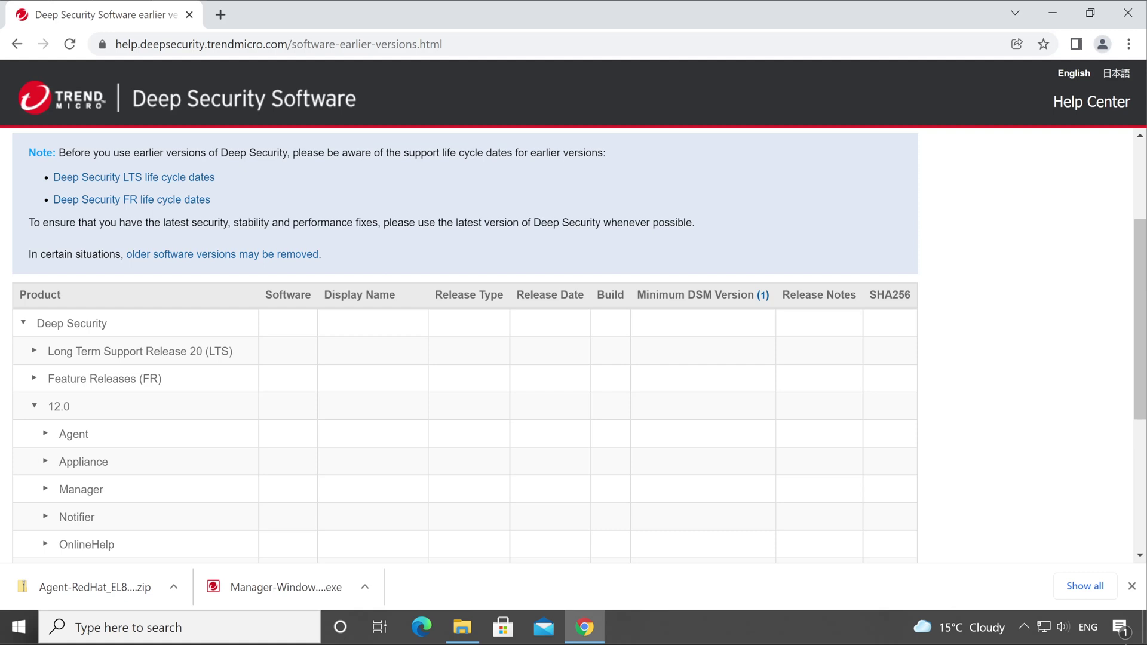
pyautogui.click(74, 483)
pyautogui.scroll(-5, 120, 466)
pyautogui.scroll(8, 208, 460)
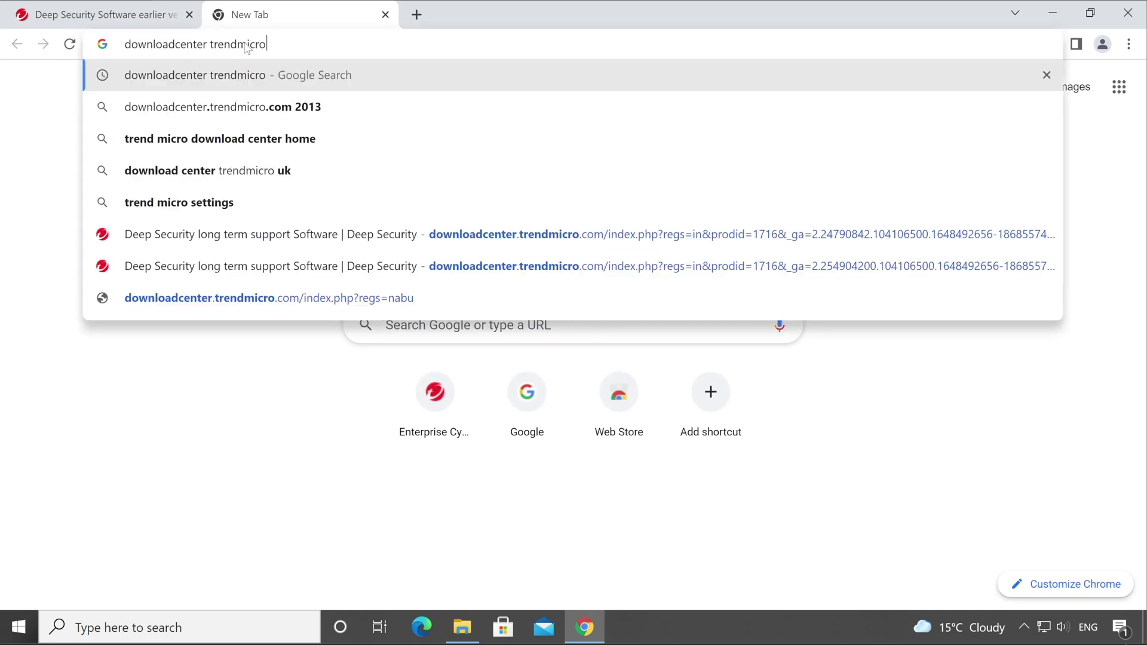
# Step: Run the Google search for 'downloadcenter trendmicro' to reach the Download Centre
pyautogui.press('Return')
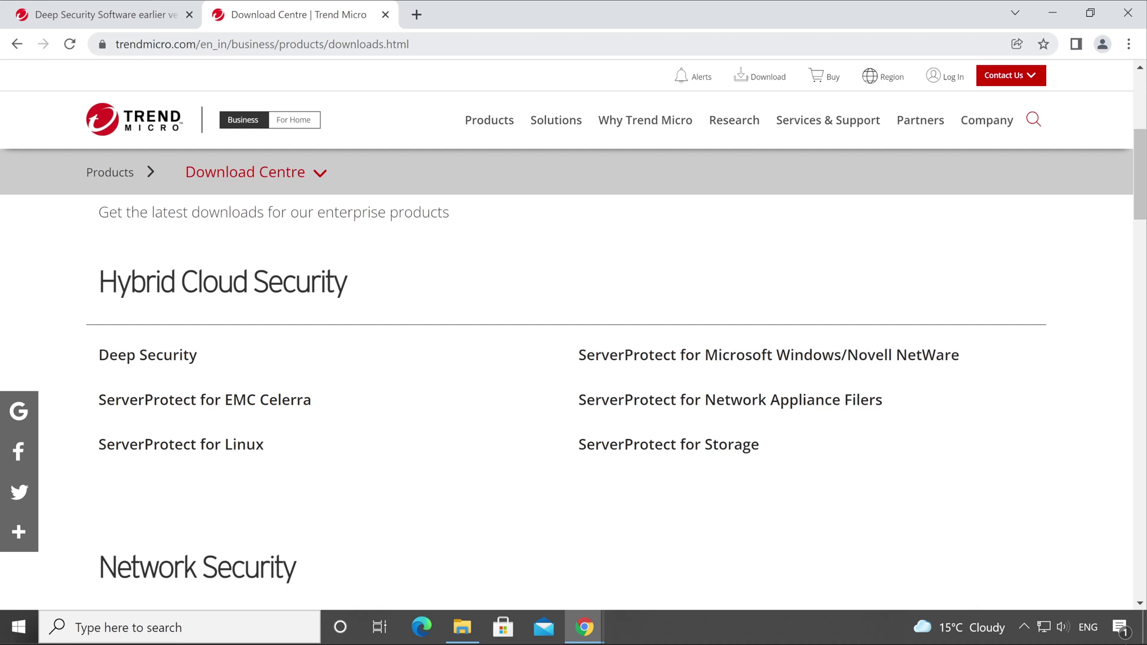
# Step: Trim the address to trendmicro.com, open All Products and Trials, and scroll to Deep Security Software
pyautogui.moveTo(201, 44); pyautogui.dragTo(693, 41)
pyautogui.press('BackSpace')
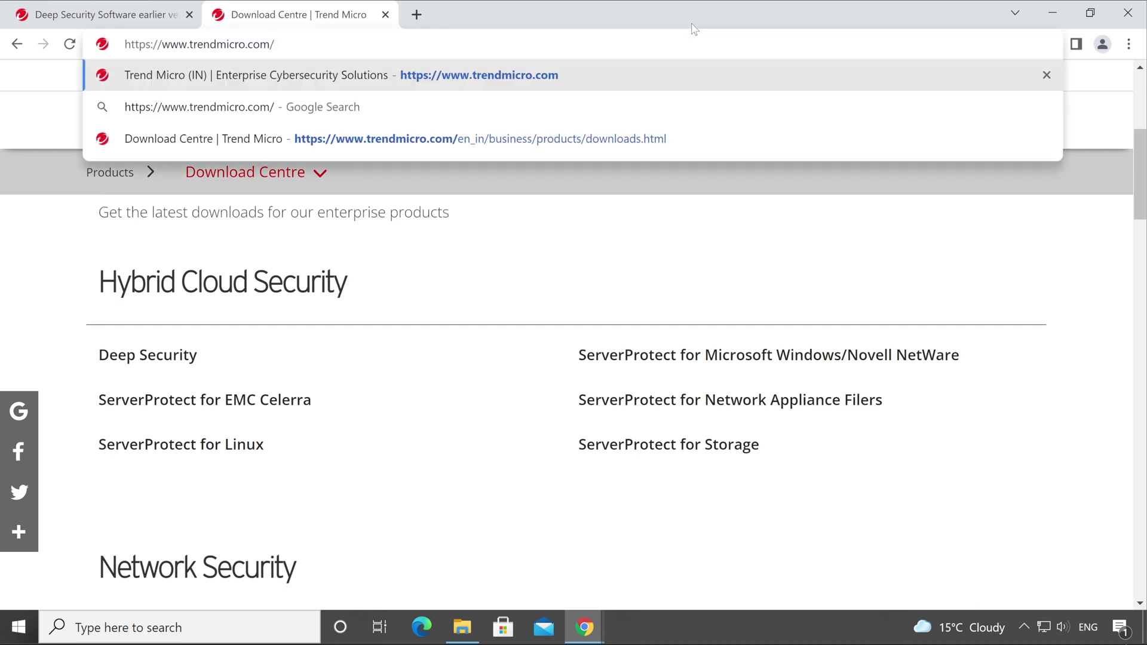
pyautogui.press('Return')
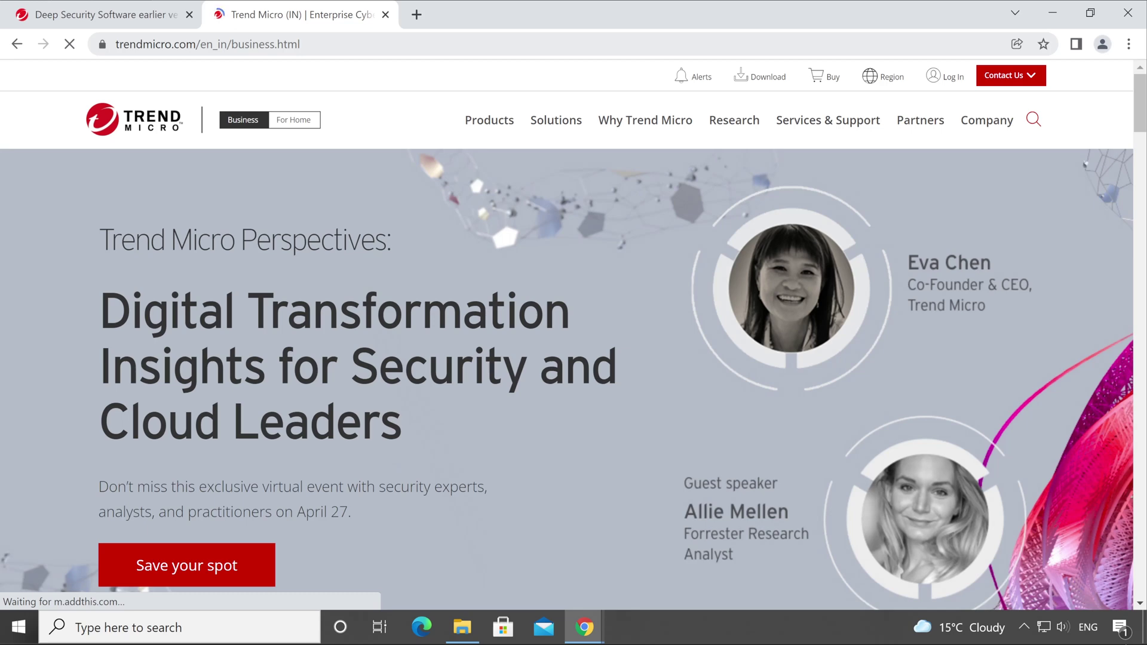
pyautogui.moveTo(496, 121)
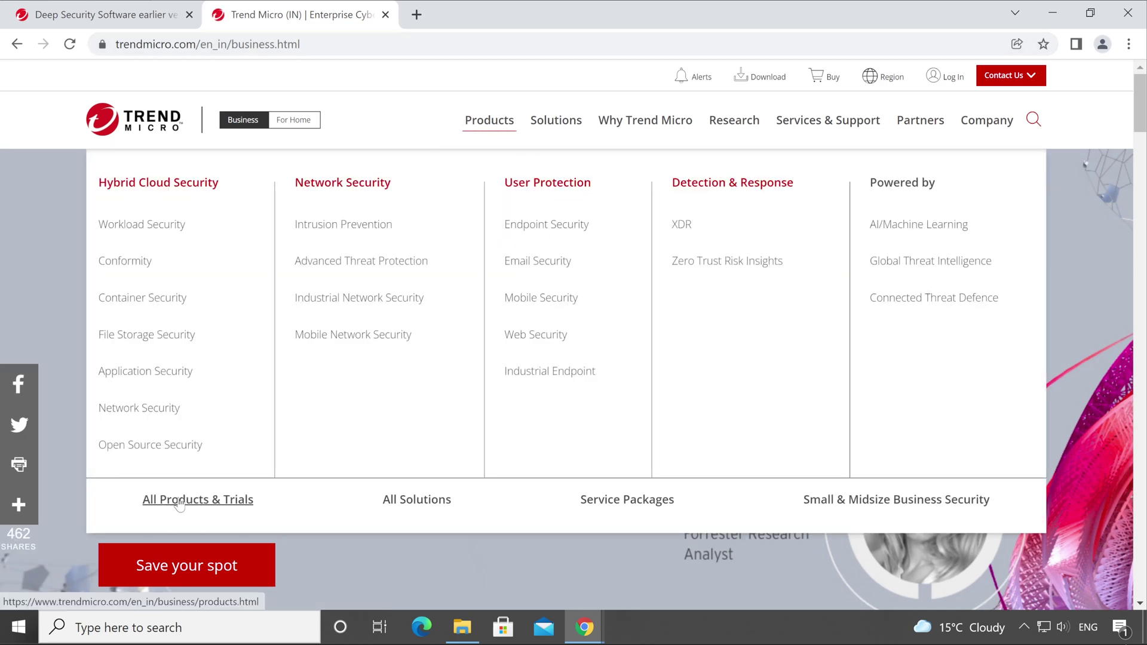
pyautogui.click(198, 505)
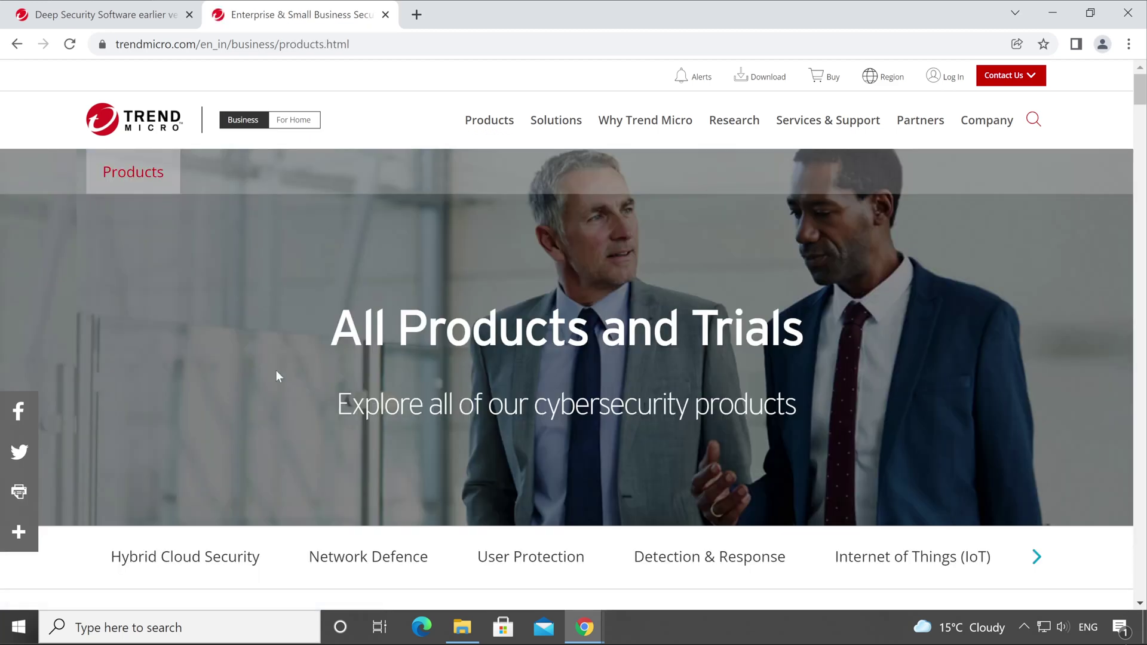
pyautogui.scroll(-8, 368, 326)
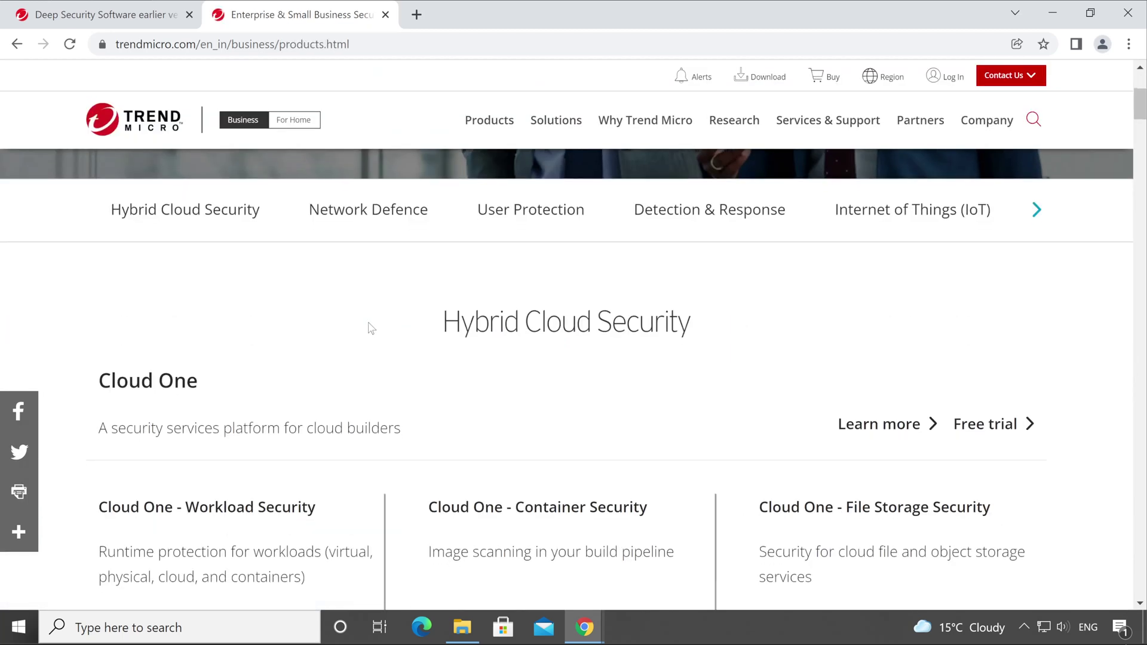
pyautogui.scroll(-5, 370, 327)
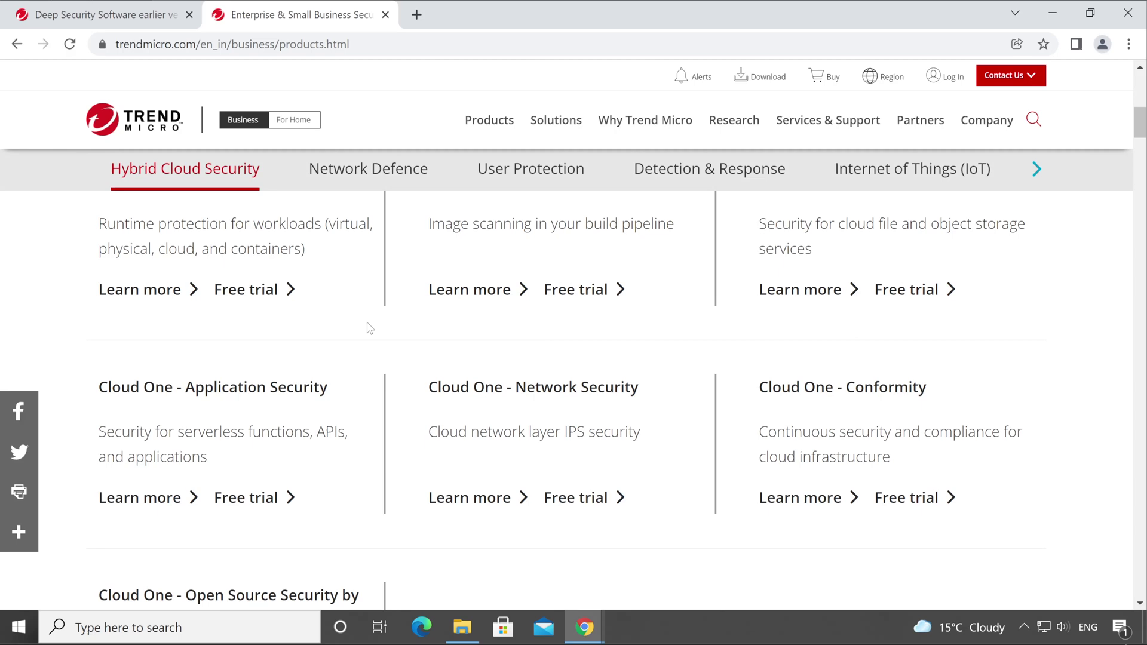
pyautogui.scroll(-4, 369, 329)
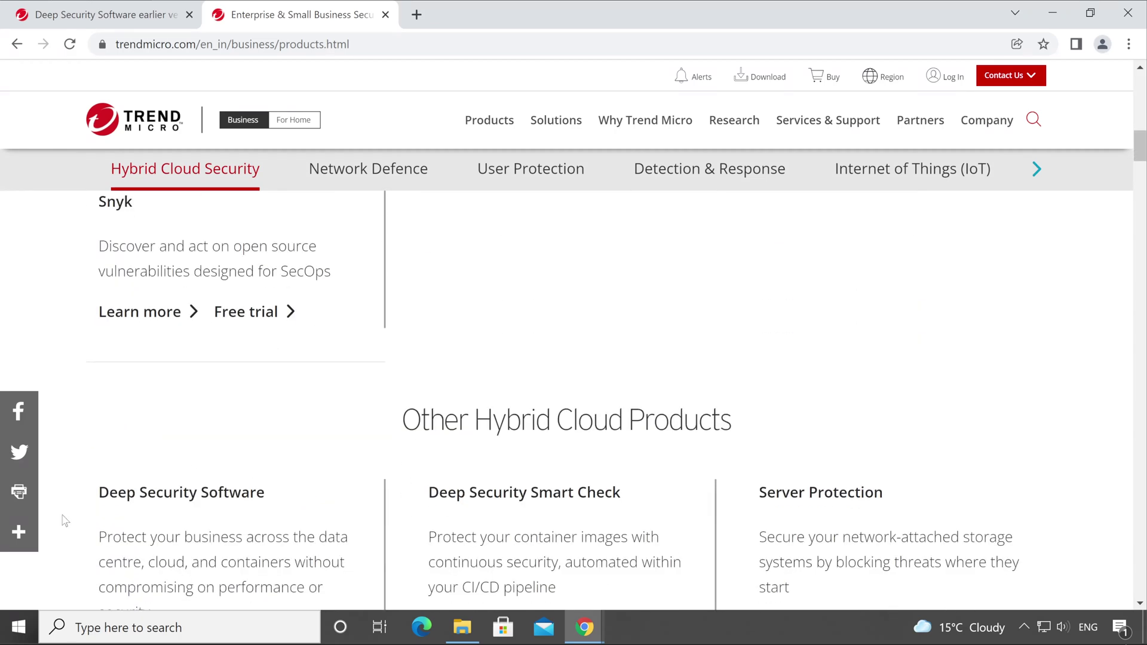
pyautogui.scroll(-3, 192, 499)
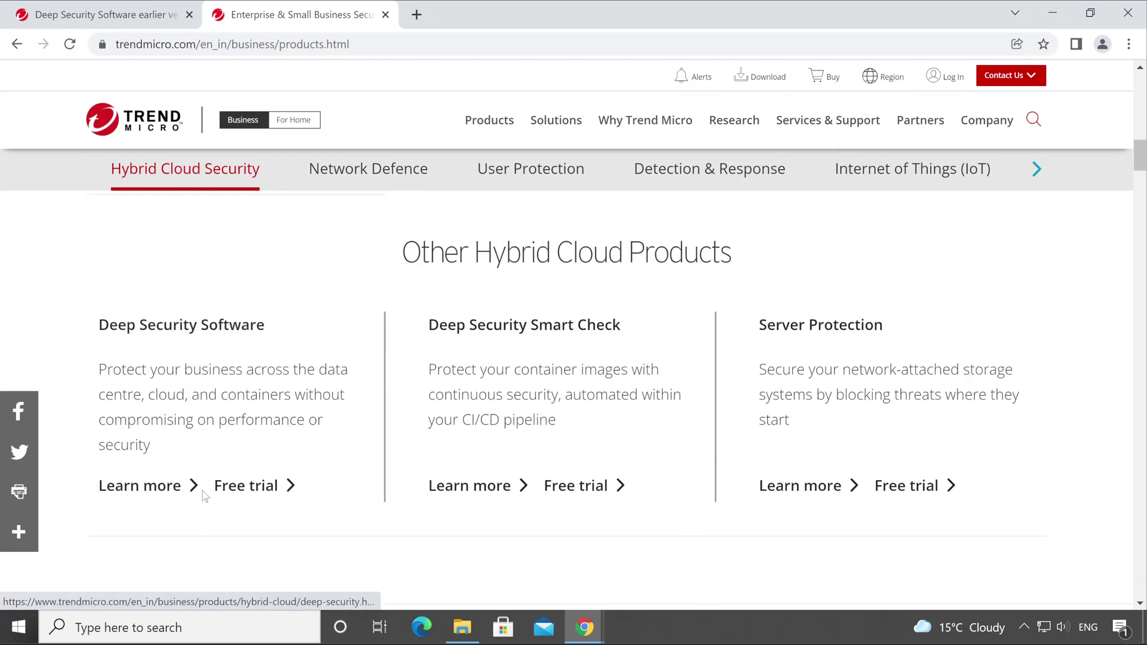
# Step: Open the Deep Security free trial form and enter first name, last name and job title 'Consultant'
pyautogui.click(261, 490)
pyautogui.scroll(-4, 410, 404)
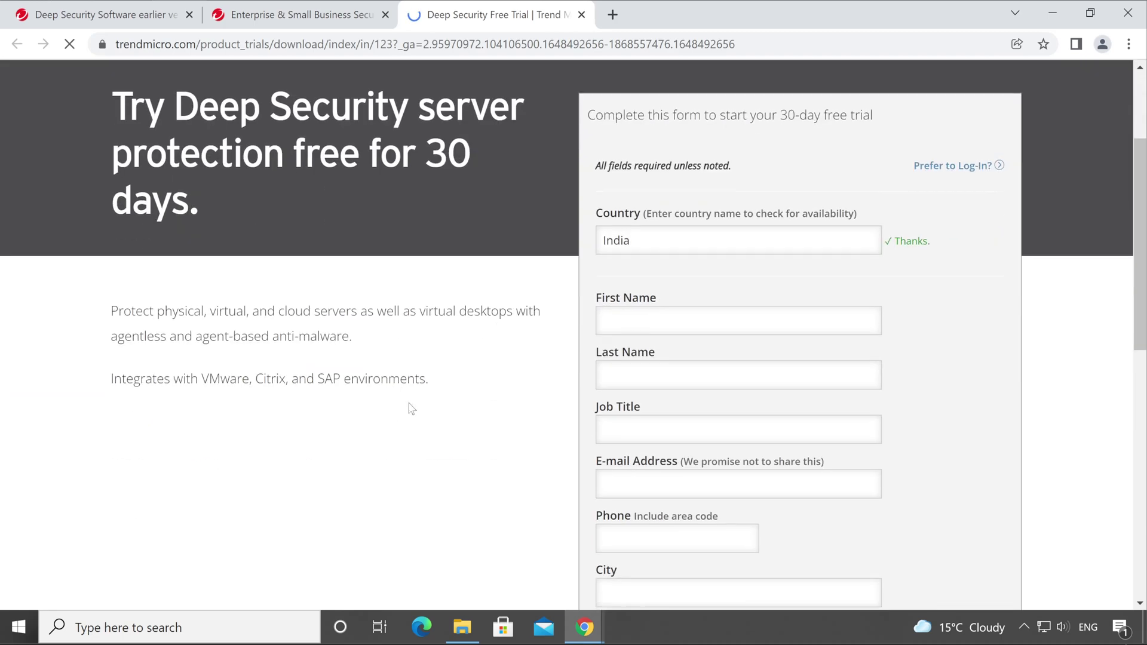
pyautogui.scroll(2, 574, 370)
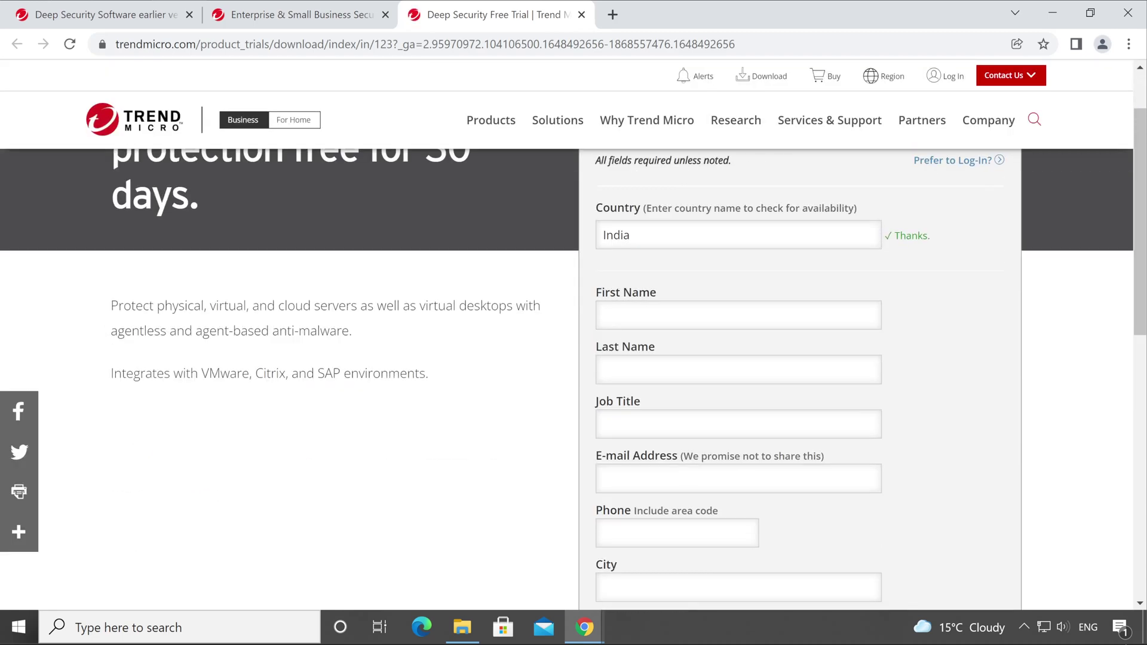
pyautogui.click(739, 315)
pyautogui.press('Tab')
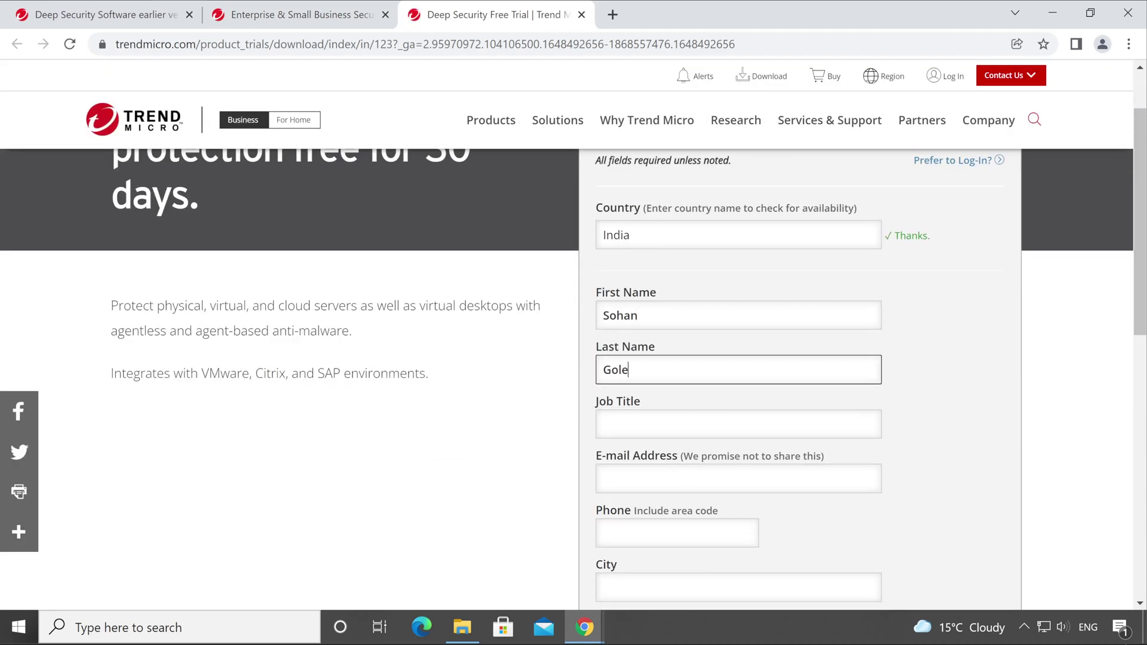
pyautogui.press('Tab')
pyautogui.write('Consultant')
pyautogui.press('Tab')
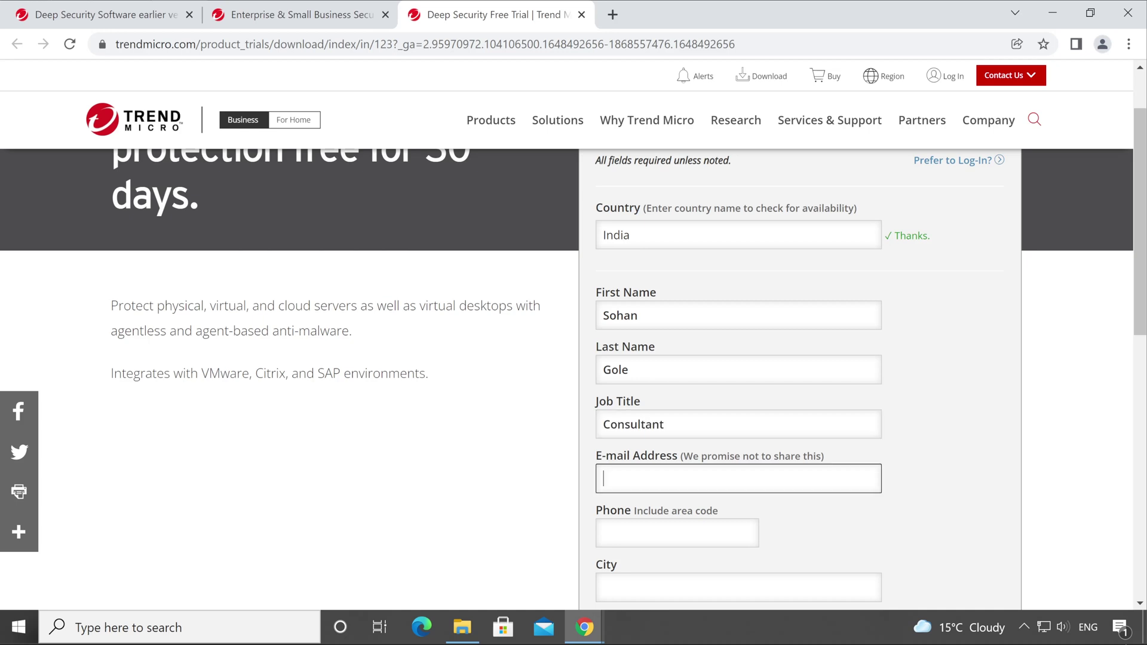
pyautogui.scroll(-6, 647, 323)
pyautogui.press('Tab')
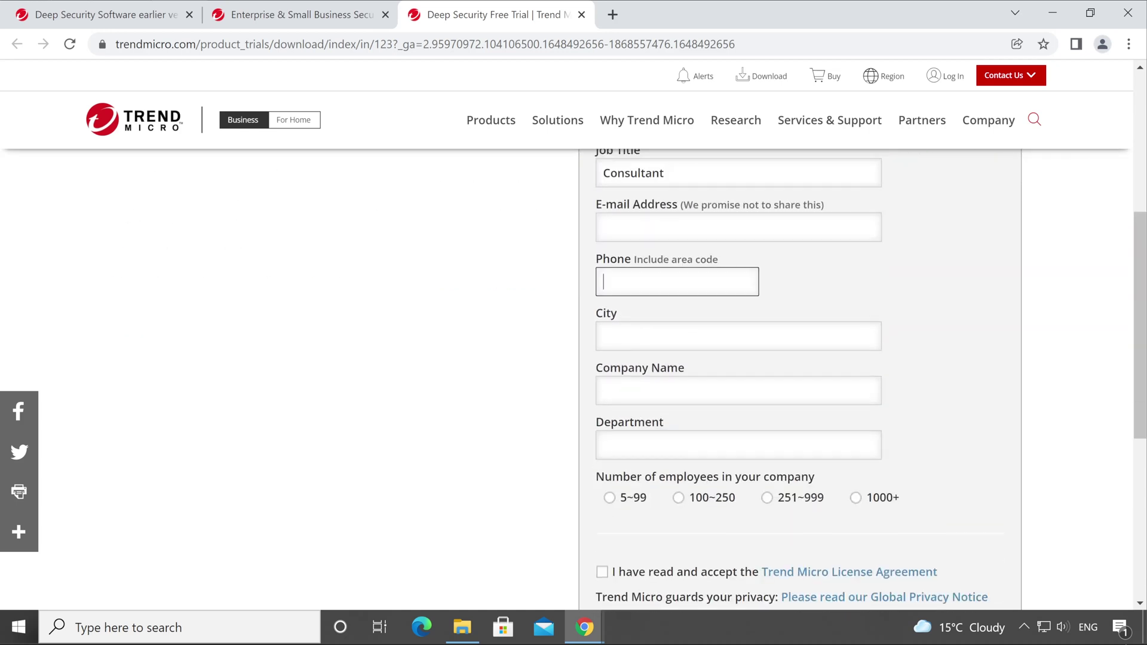
# Step: Paste the e-mail, enter the phone number, company 'Technical Spark Limited' and company size 251~999
pyautogui.click(738, 227)
pyautogui.hotkey('ctrl', 'v')
pyautogui.press('Tab')
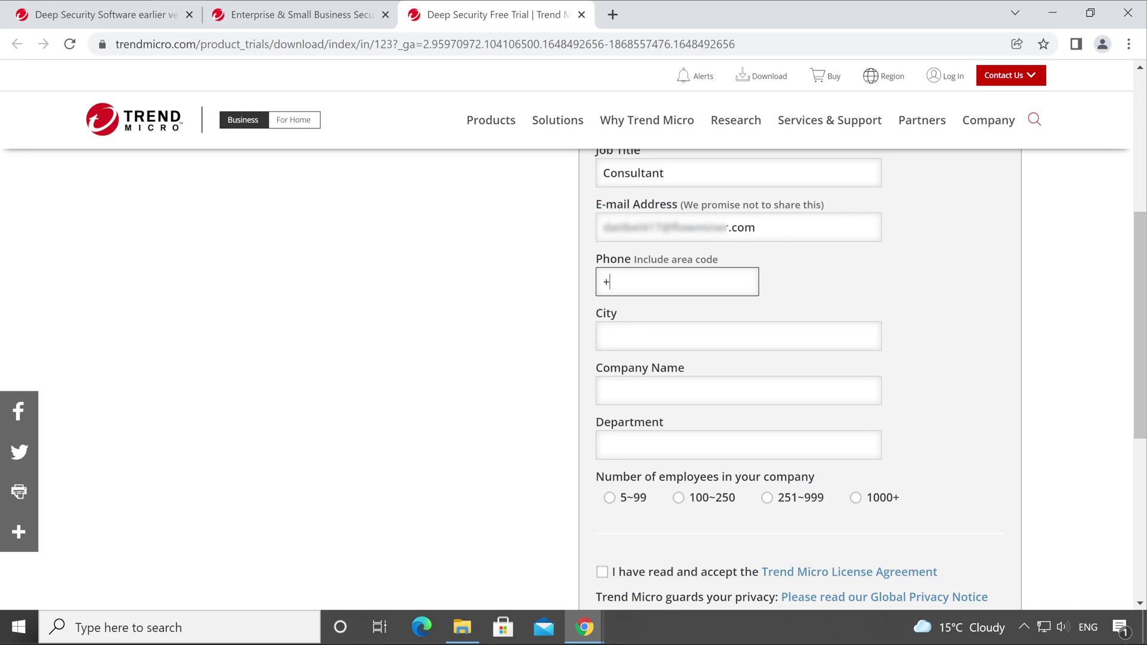
pyautogui.write('+919xxxxxxxxx')
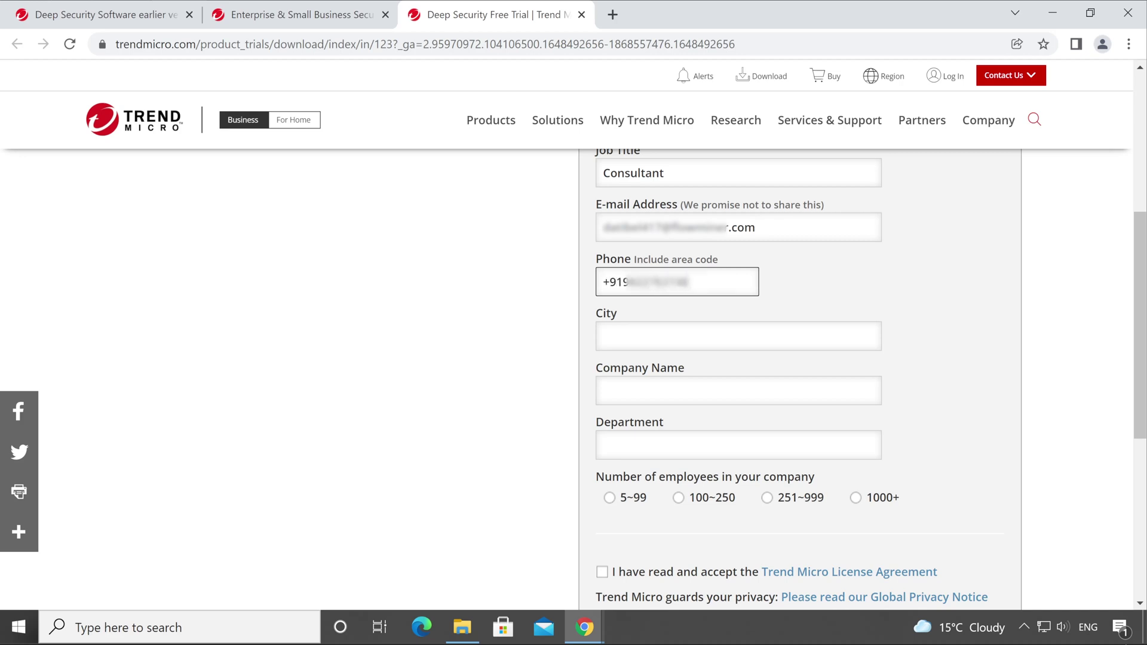
pyautogui.press('Tab')
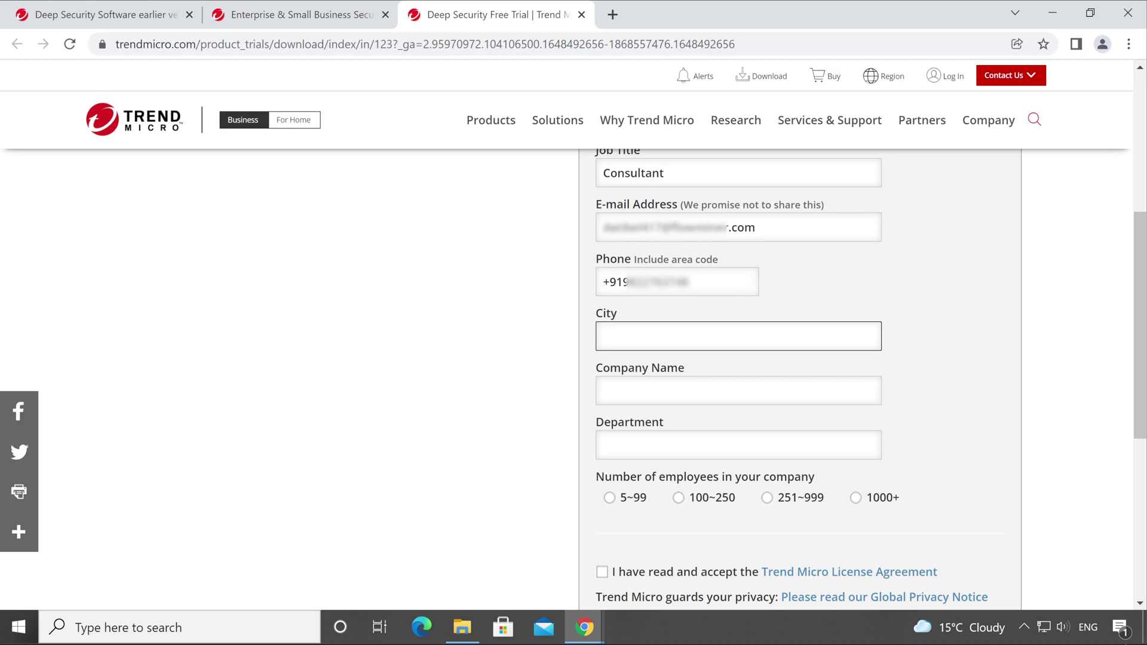
pyautogui.press('Tab')
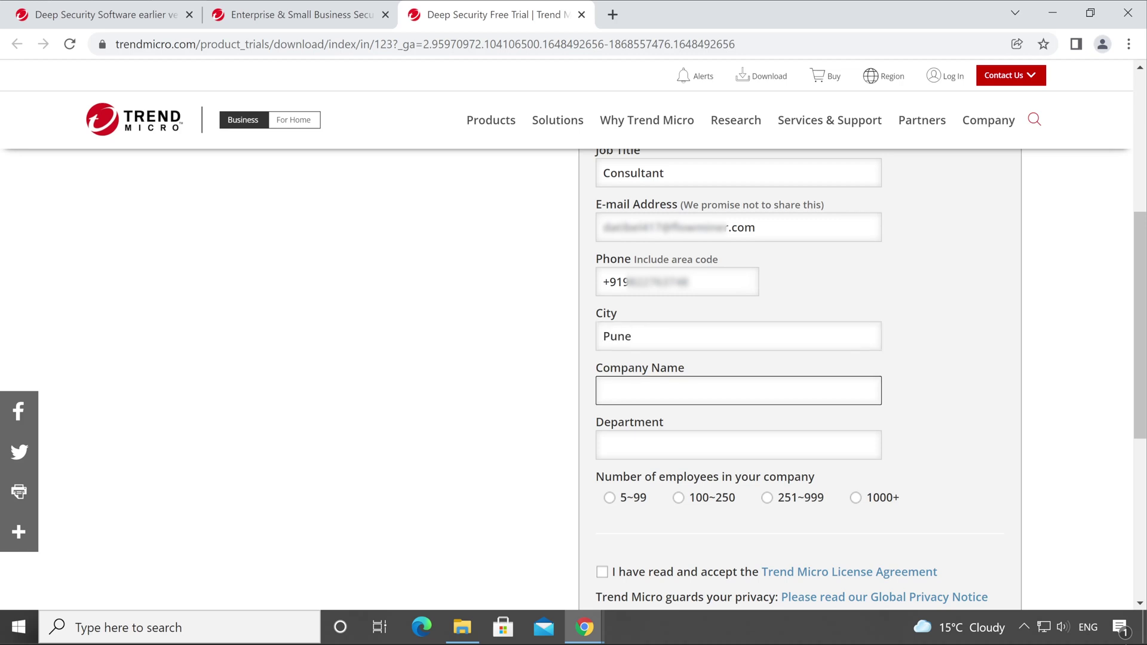
pyautogui.write('Technical Spark L')
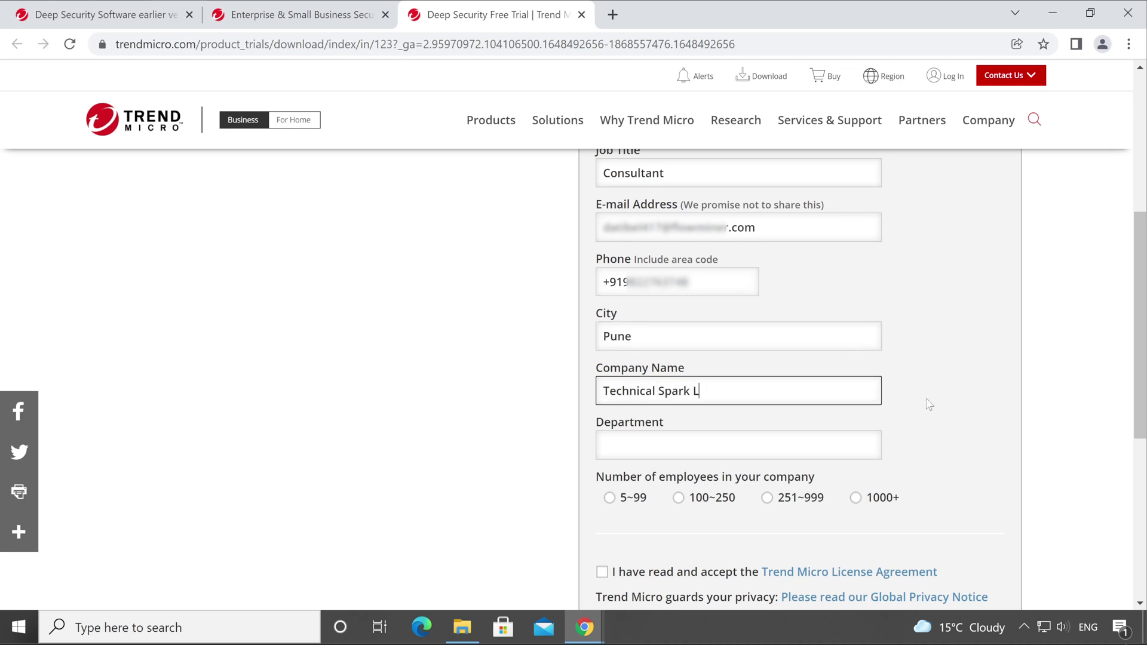
pyautogui.write('imited')
pyautogui.click(736, 457)
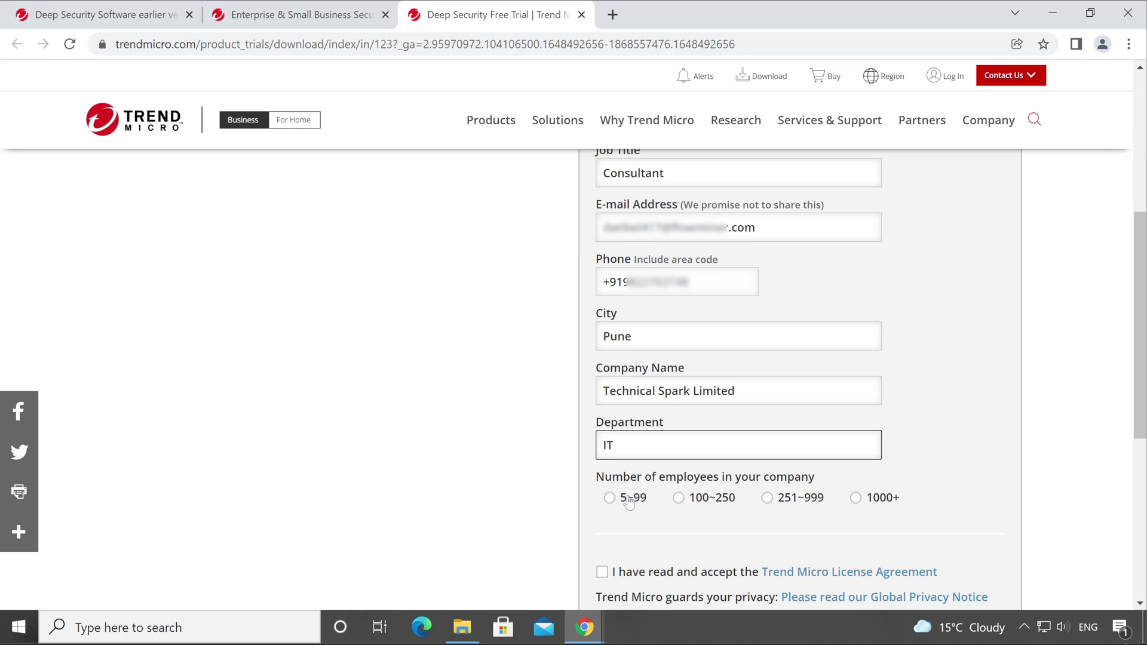
pyautogui.click(768, 502)
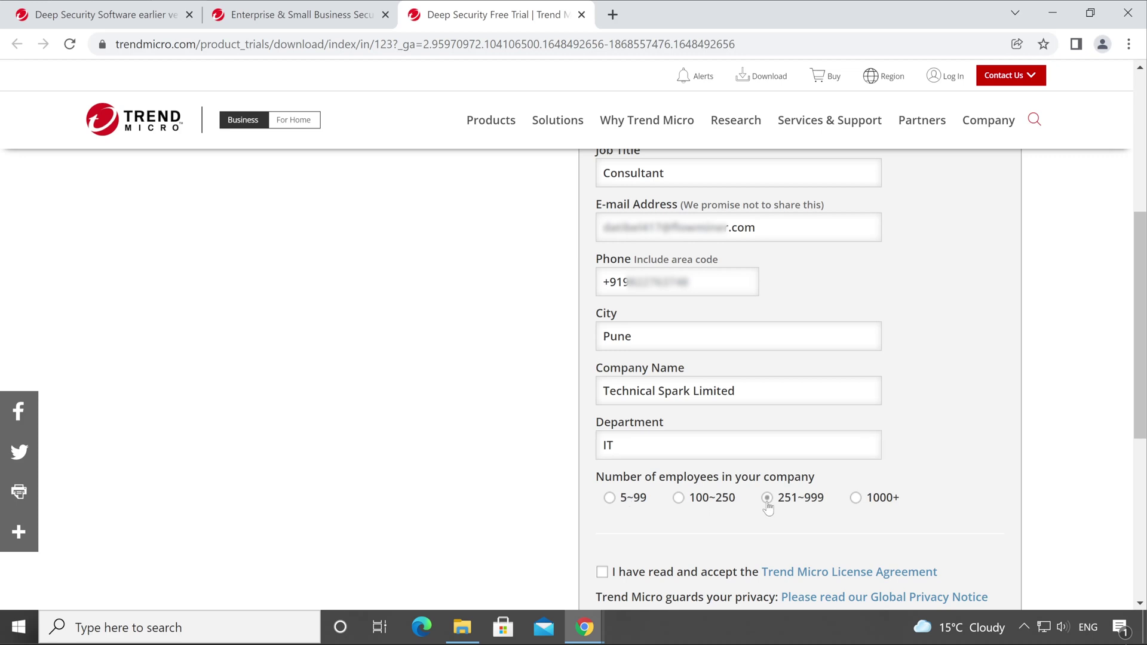
# Step: Accept the licence agreement, leave the trial download account unchecked, and submit the trial request
pyautogui.click(602, 573)
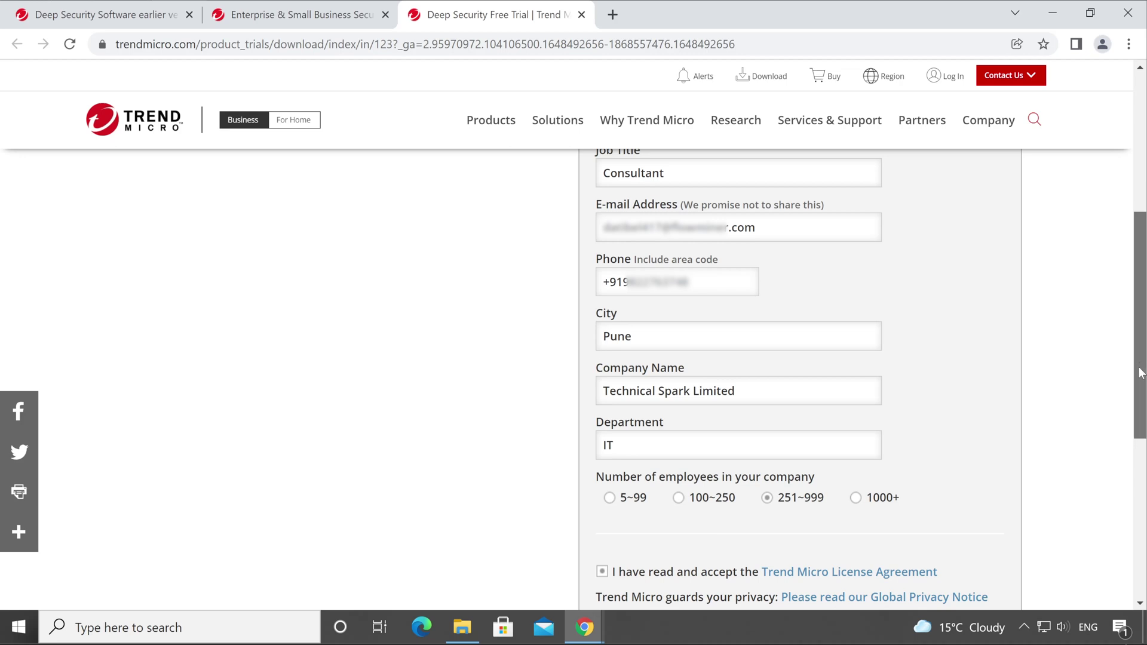
pyautogui.moveTo(1141, 367); pyautogui.dragTo(1127, 442)
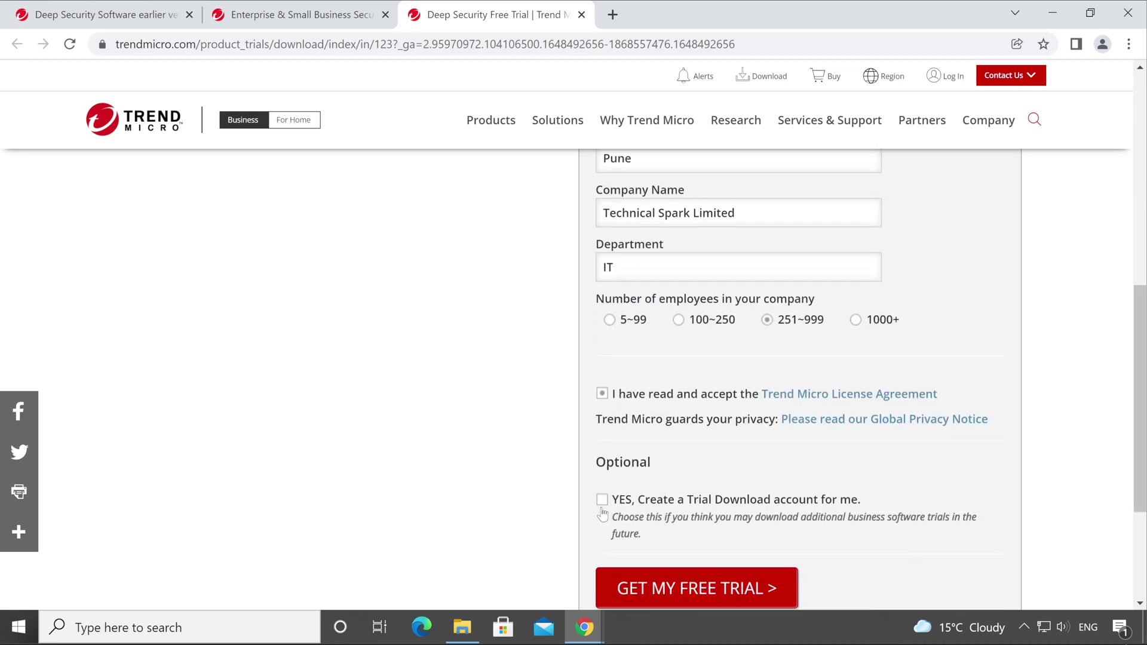
pyautogui.click(636, 505)
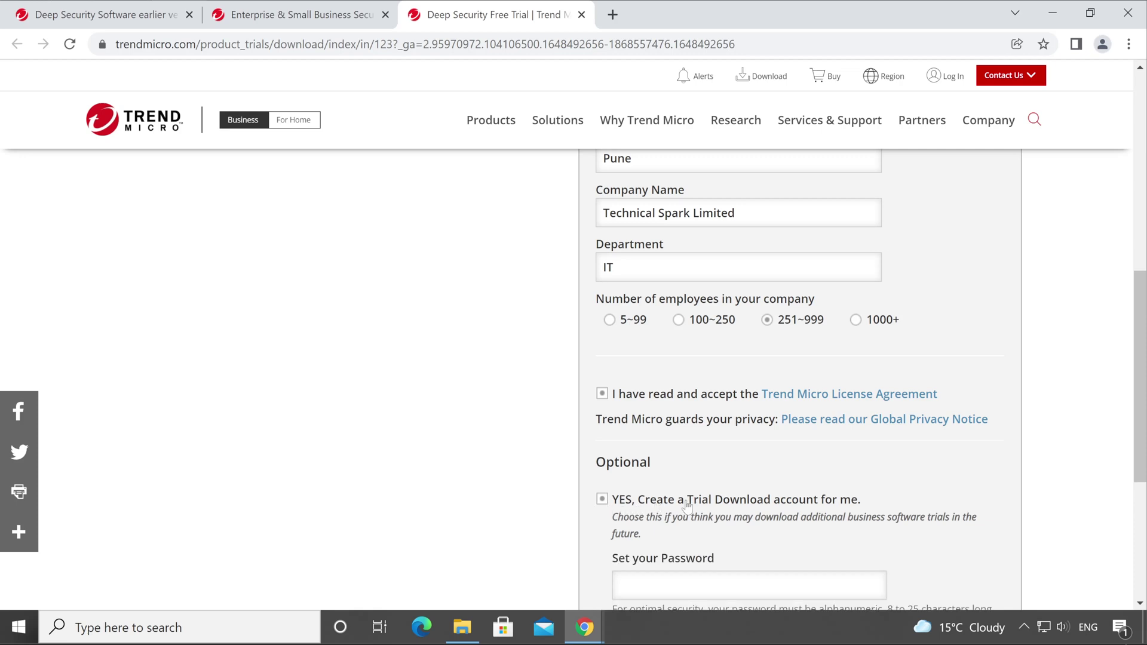
pyautogui.click(604, 501)
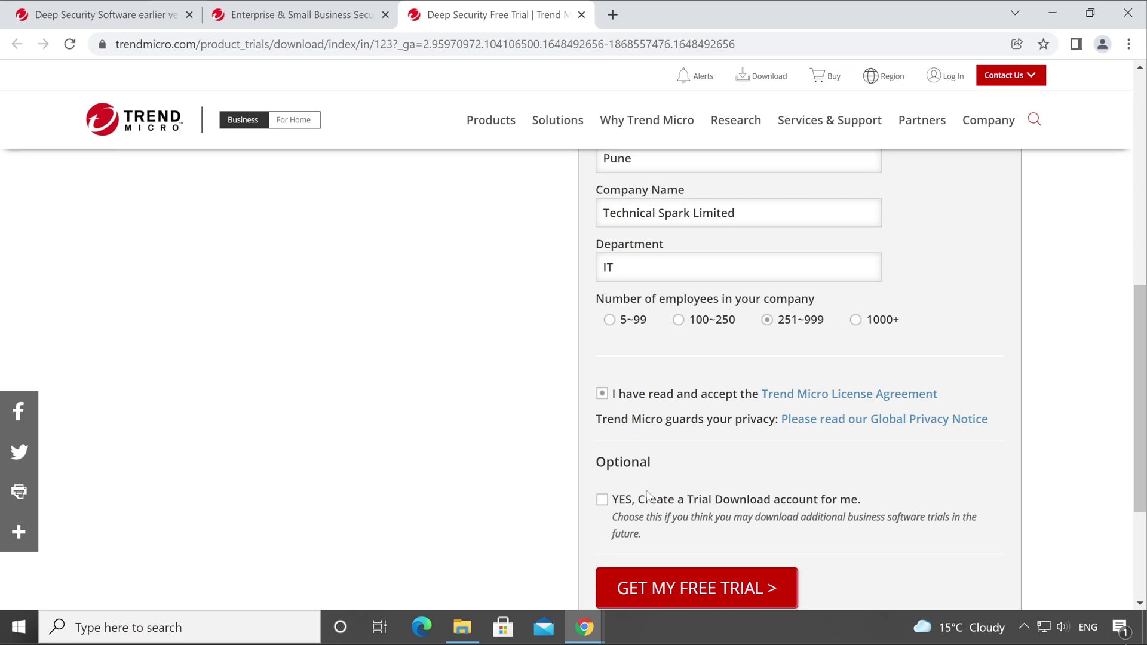
pyautogui.click(602, 499)
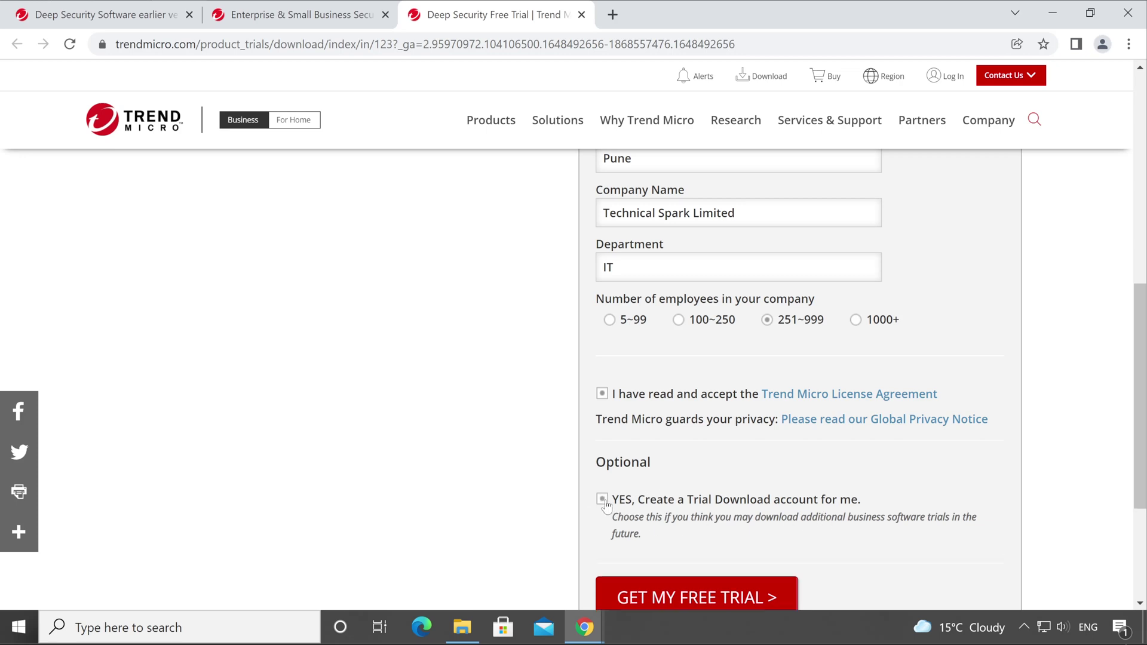
pyautogui.scroll(-3, 738, 521)
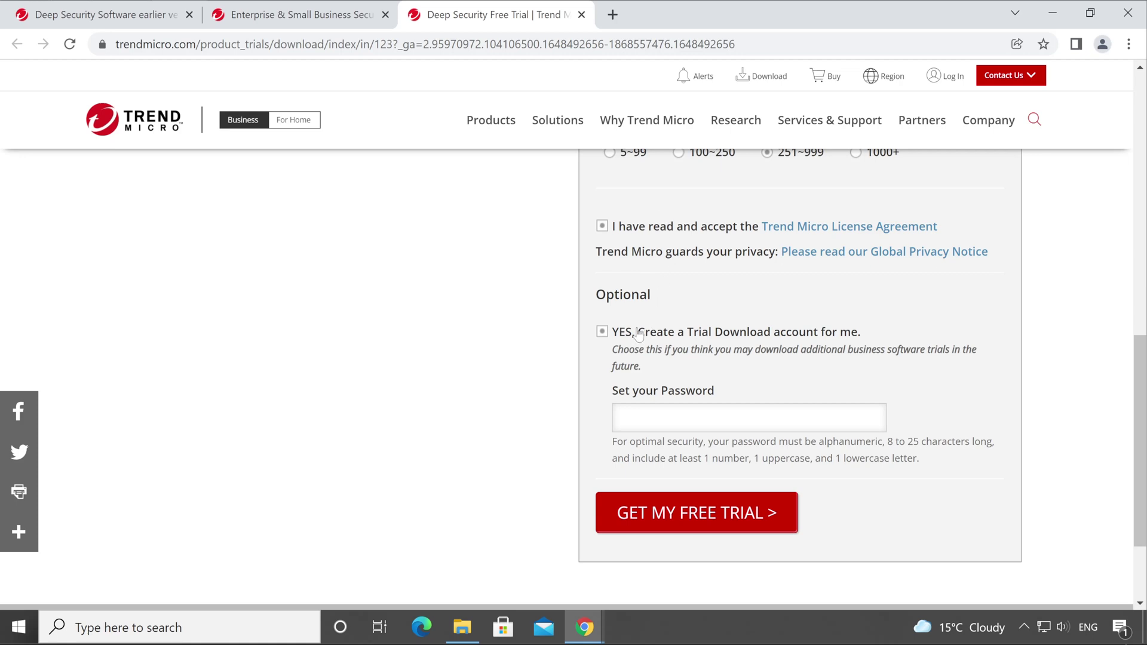
pyautogui.click(603, 333)
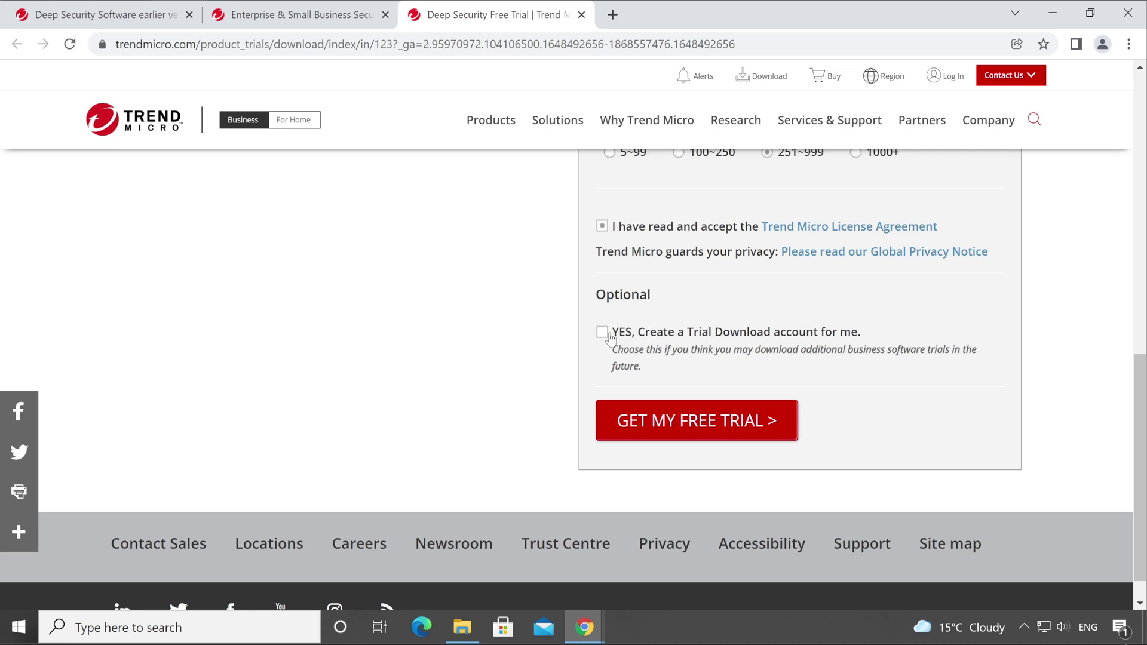
pyautogui.click(679, 428)
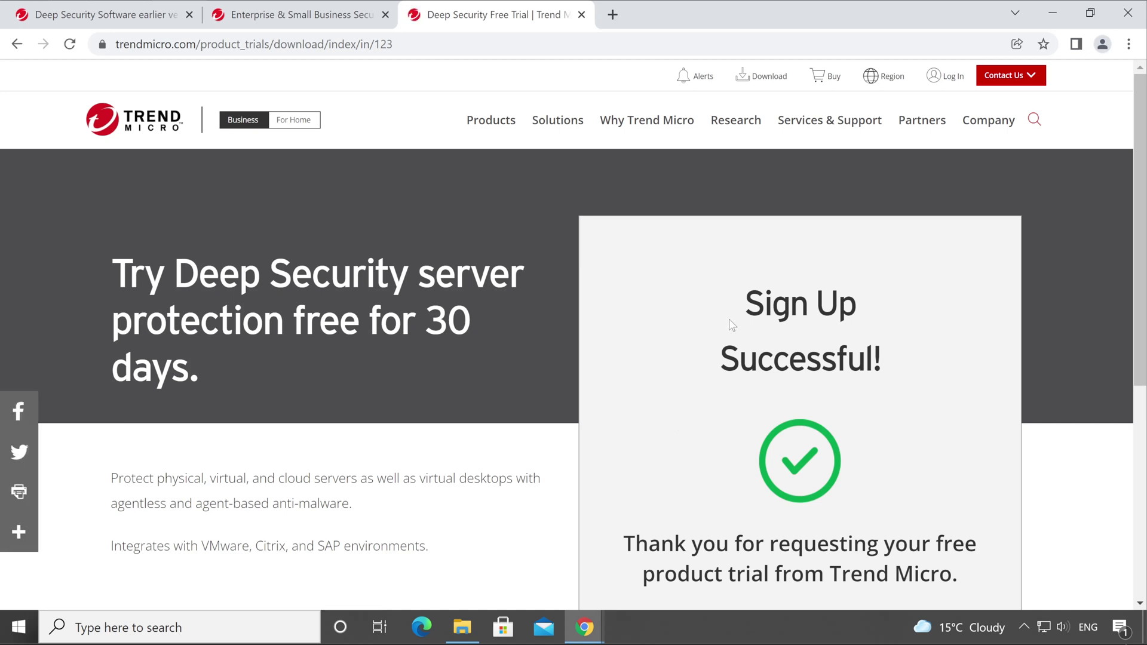
# Step: Highlight the 'Sign Up Successful!' heading, then minimize the Chrome window to show the desktop
pyautogui.moveTo(732, 325); pyautogui.dragTo(891, 364)
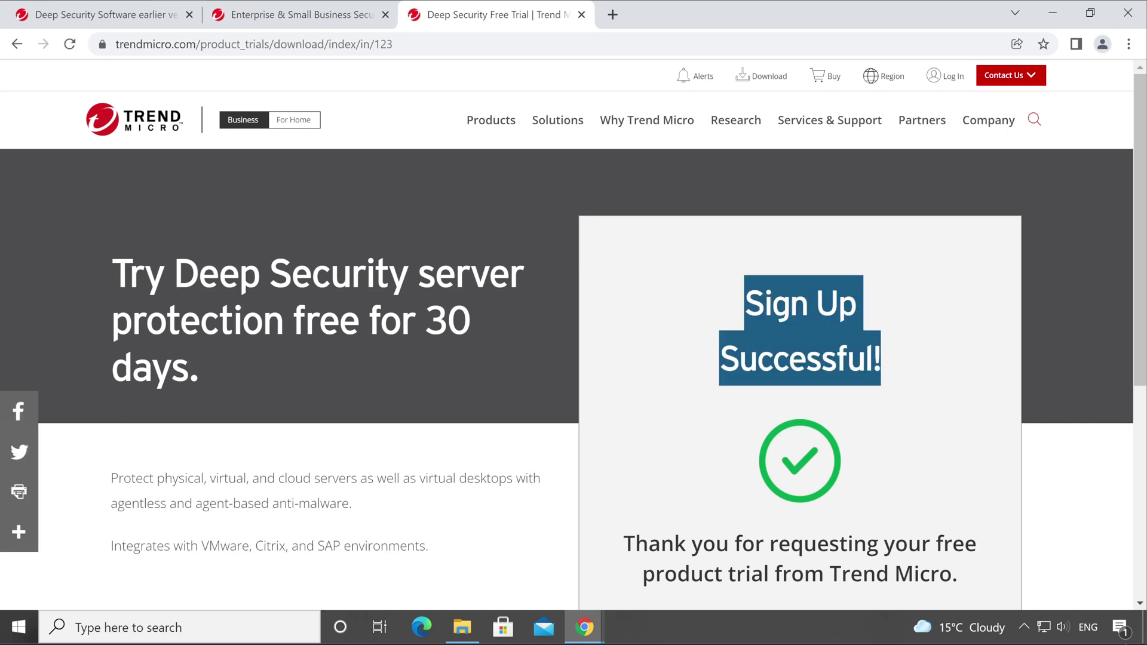
pyautogui.click(1053, 13)
# Step: Bring up the Temp Mail window and open the Deep Security Trial Confirmation email
pyautogui.moveTo(598, 615)
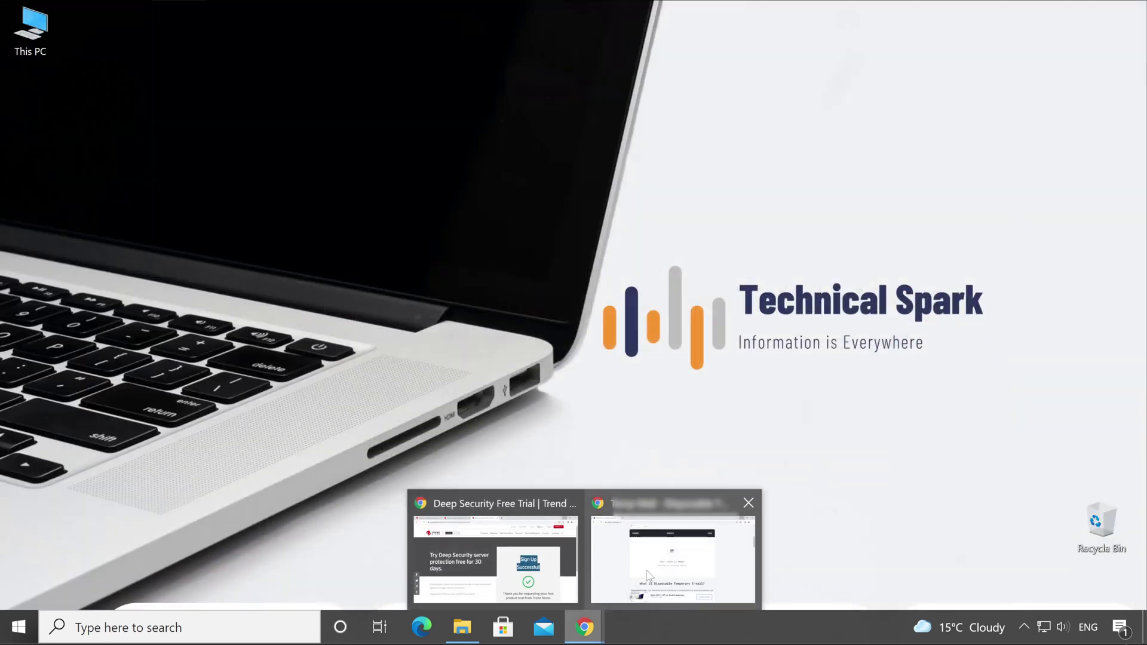
pyautogui.click(649, 575)
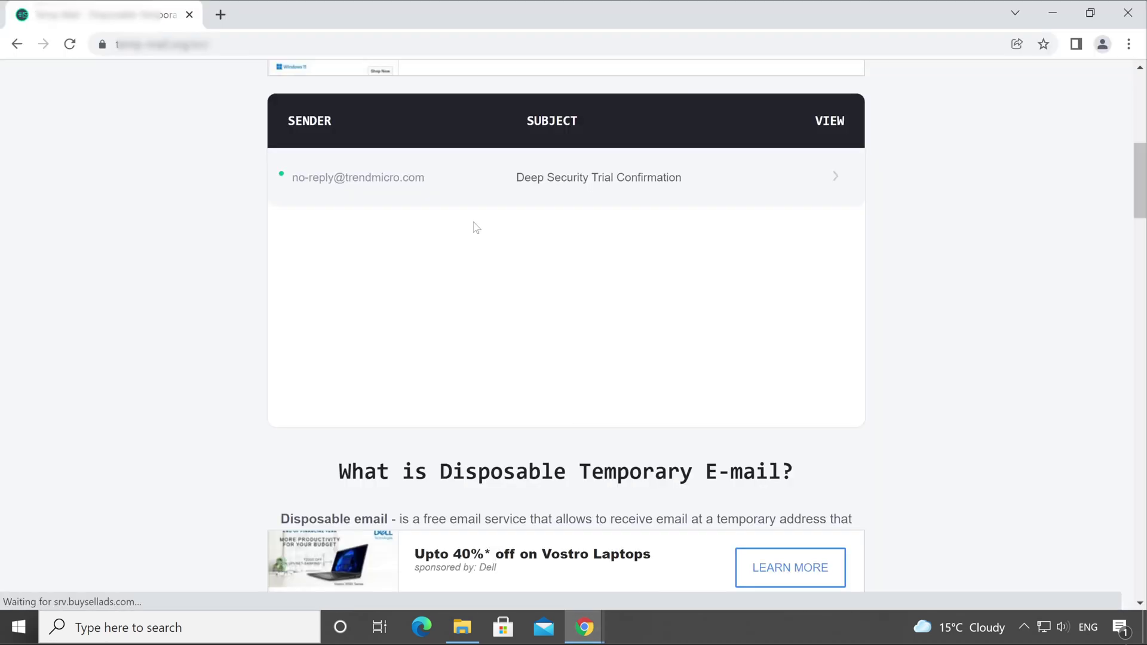
pyautogui.click(382, 181)
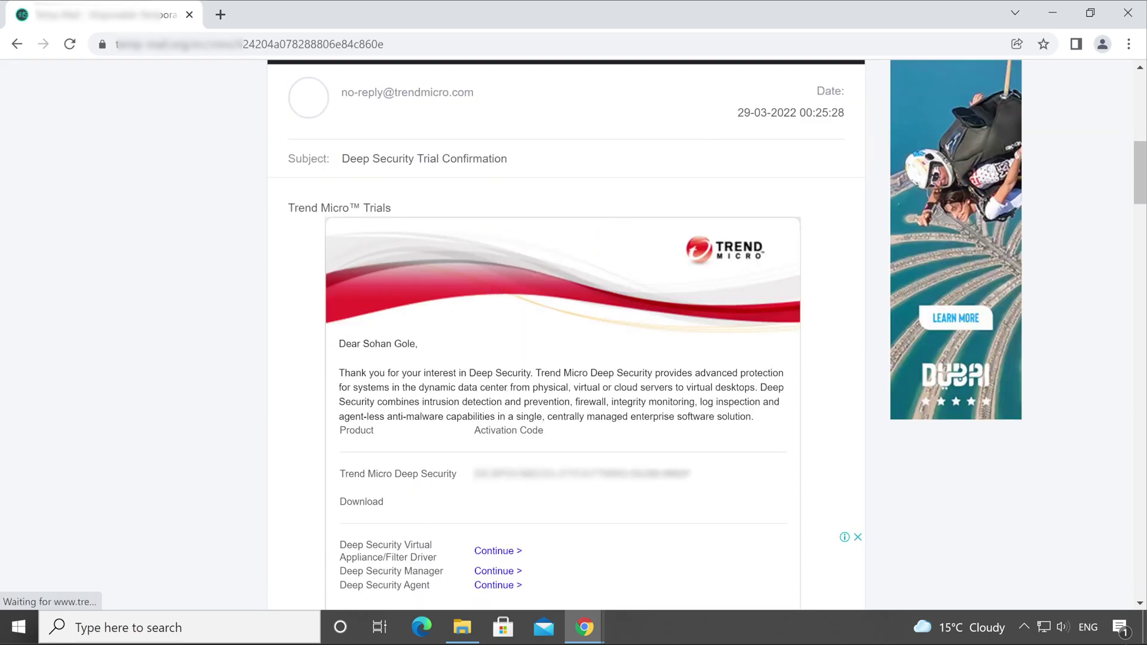
# Step: Review the email's activation code and the Deep Security Manager product entry
pyautogui.moveTo(469, 481); pyautogui.dragTo(748, 474)
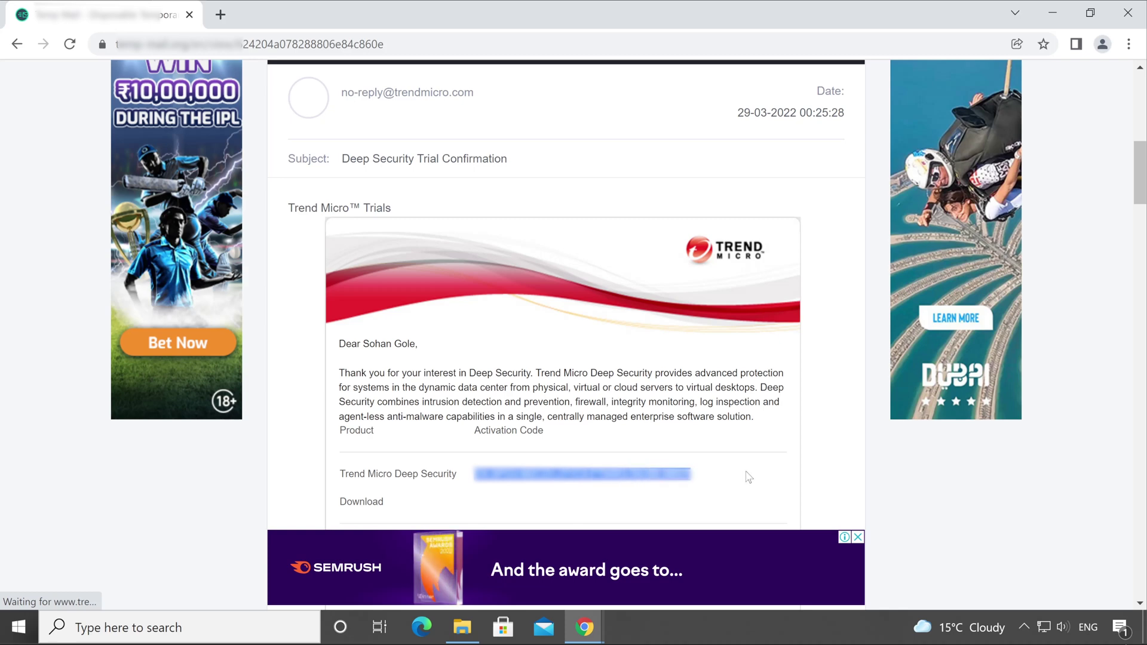
pyautogui.scroll(-1, 748, 474)
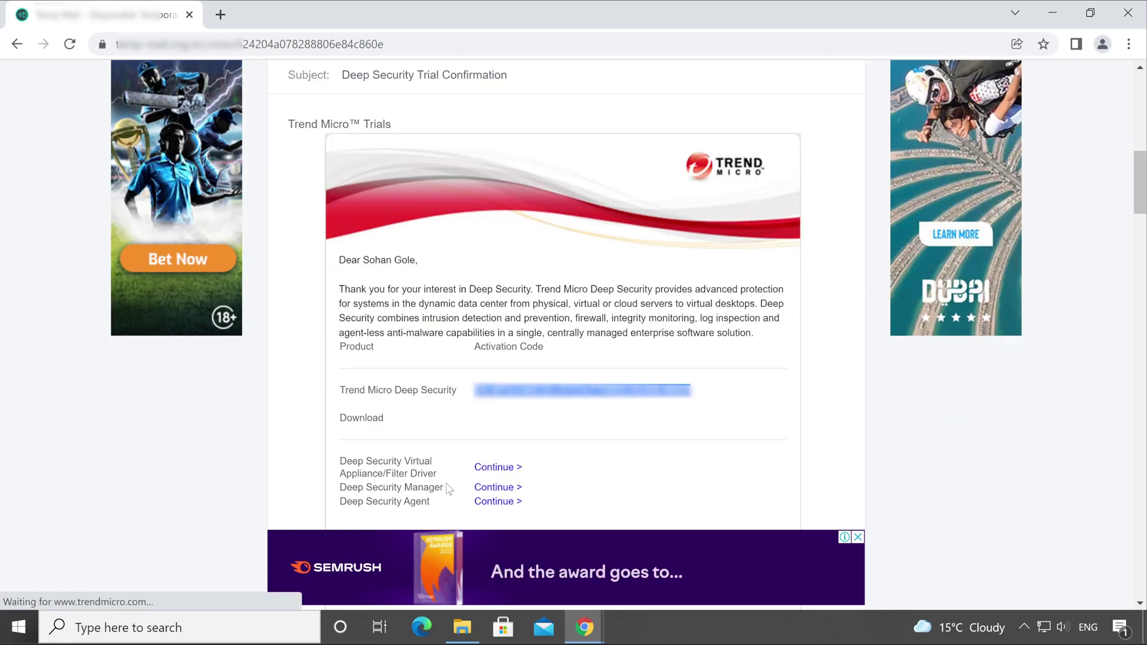
pyautogui.moveTo(347, 488); pyautogui.dragTo(467, 495)
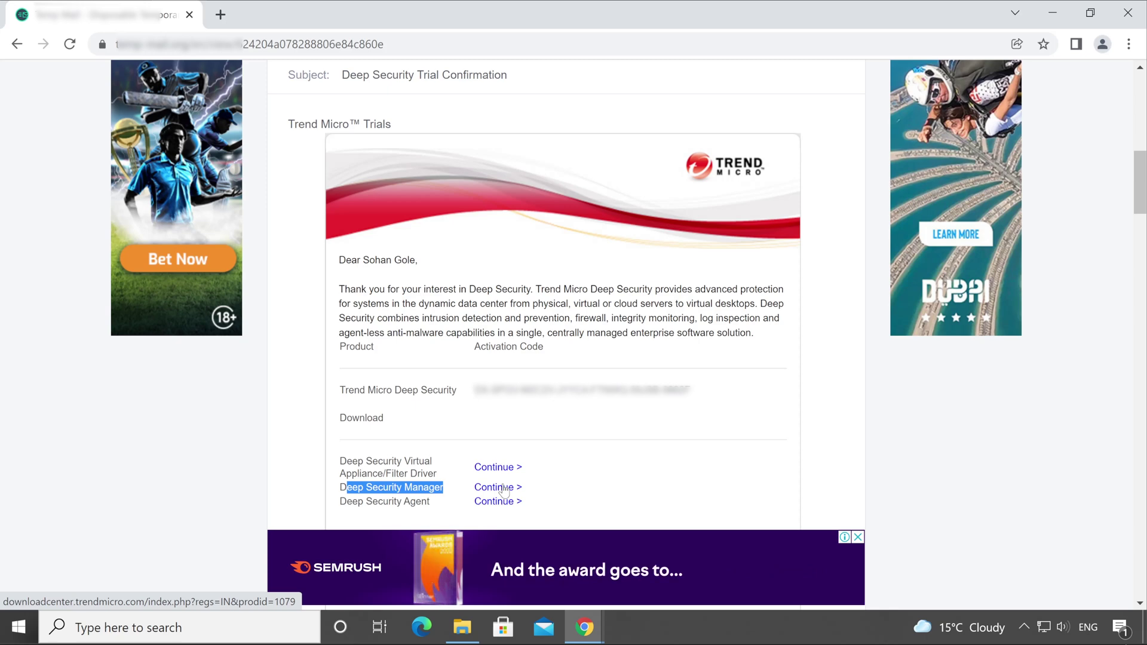
pyautogui.moveTo(473, 389); pyautogui.dragTo(592, 448)
pyautogui.click(700, 397)
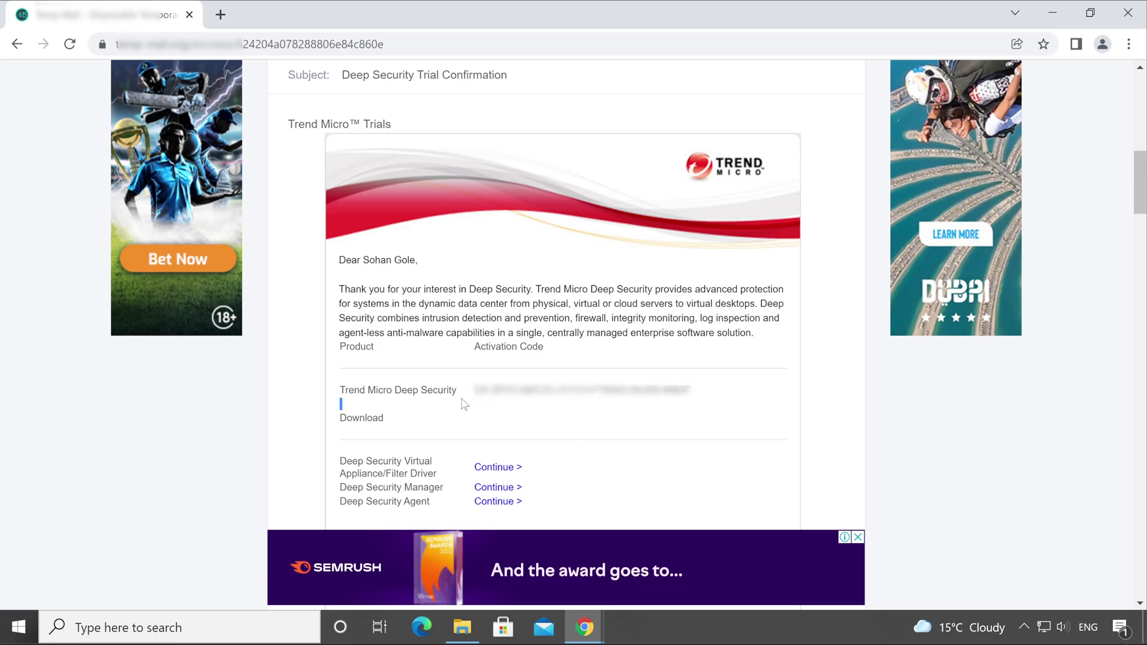
pyautogui.moveTo(472, 391); pyautogui.dragTo(692, 391)
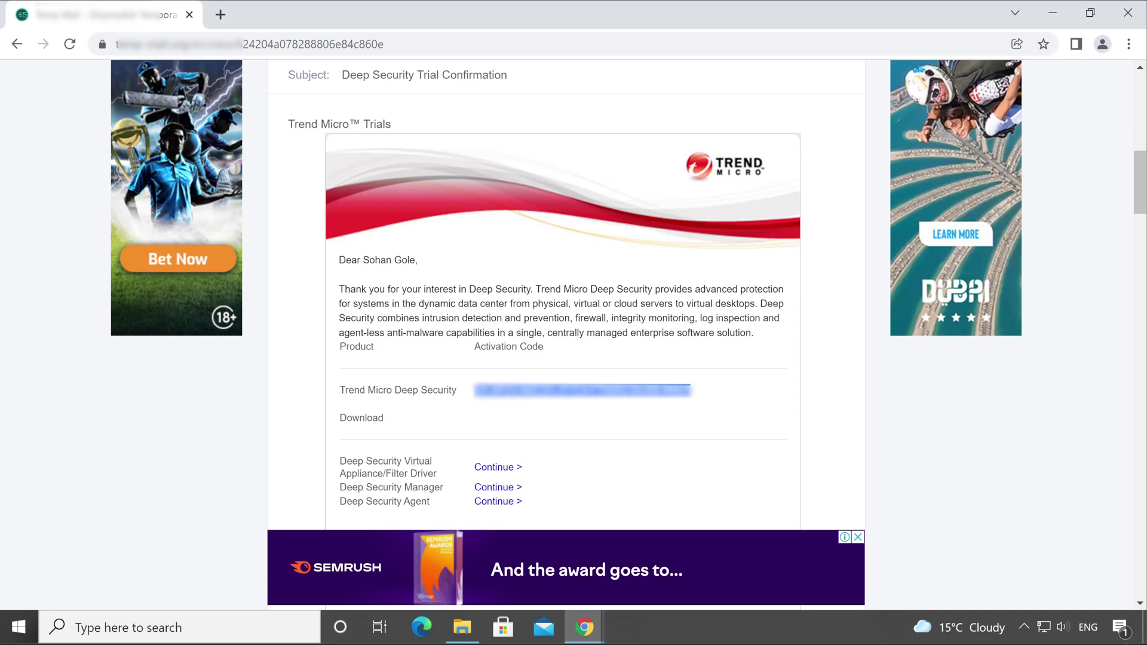
pyautogui.click(526, 488)
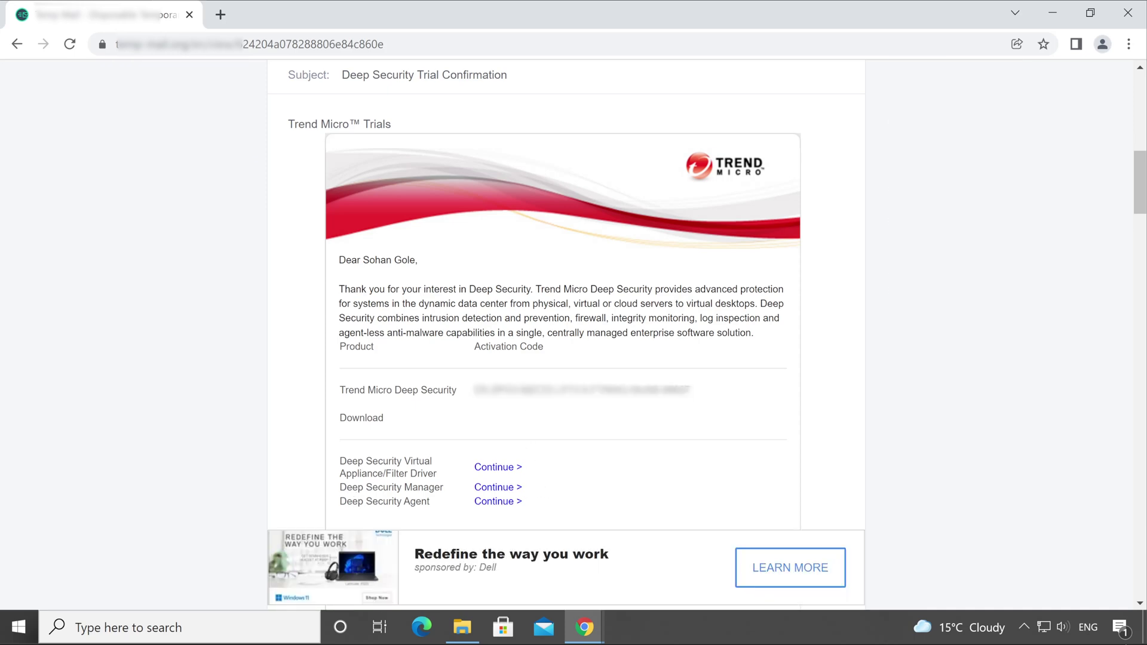
pyautogui.moveTo(340, 488); pyautogui.dragTo(443, 488)
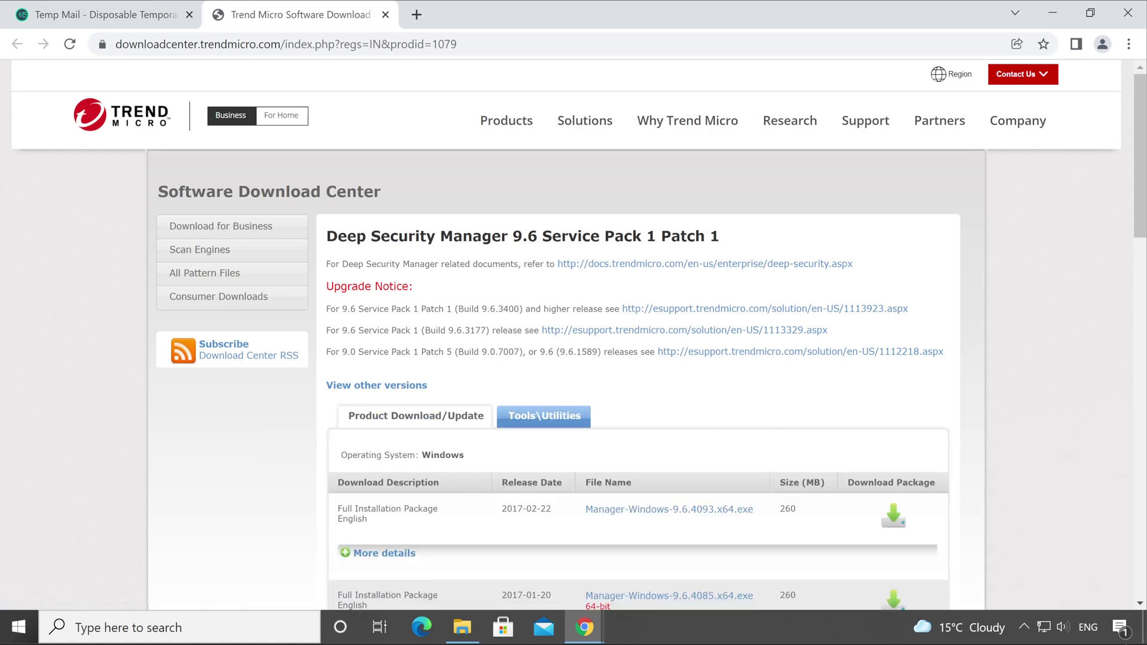
# Step: Check the Deep Security Manager 9.6 title and its 2017-02-22 release date, then minimize the download centre
pyautogui.moveTo(337, 236); pyautogui.dragTo(746, 242)
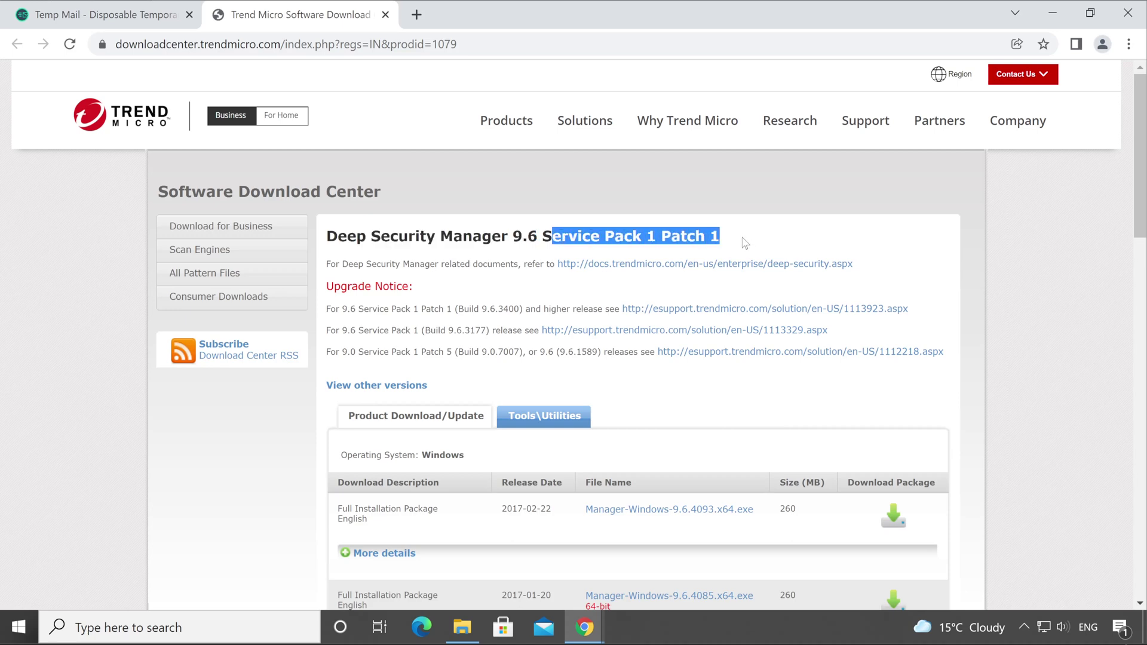
pyautogui.moveTo(546, 509); pyautogui.dragTo(368, 519)
pyautogui.click(554, 515)
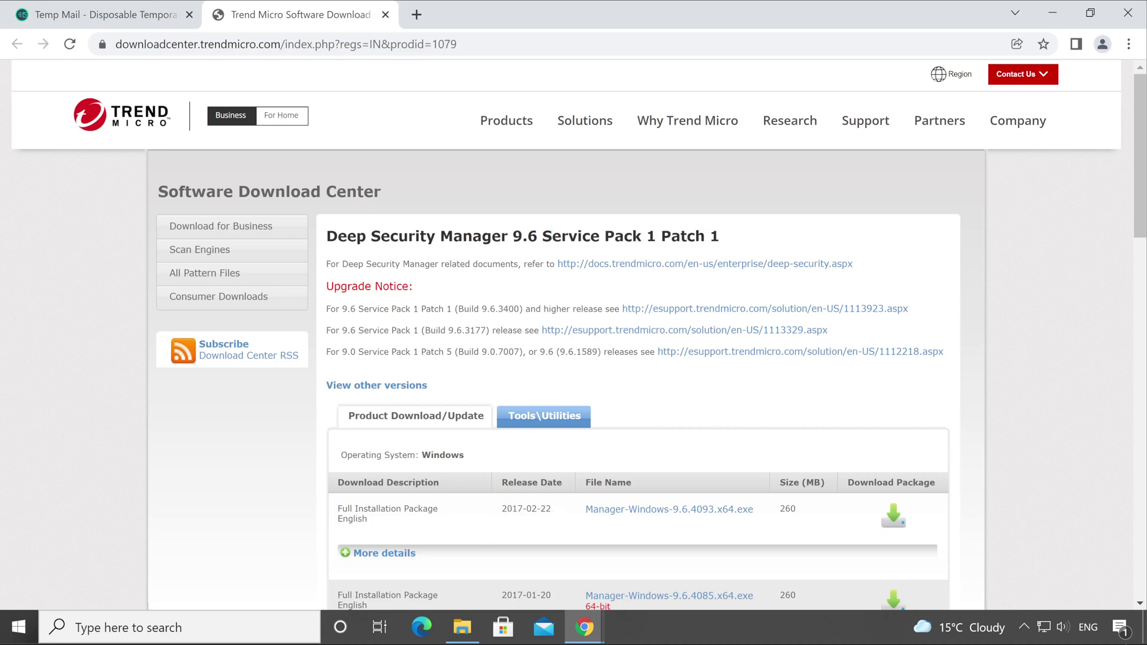
pyautogui.moveTo(501, 511); pyautogui.dragTo(550, 514)
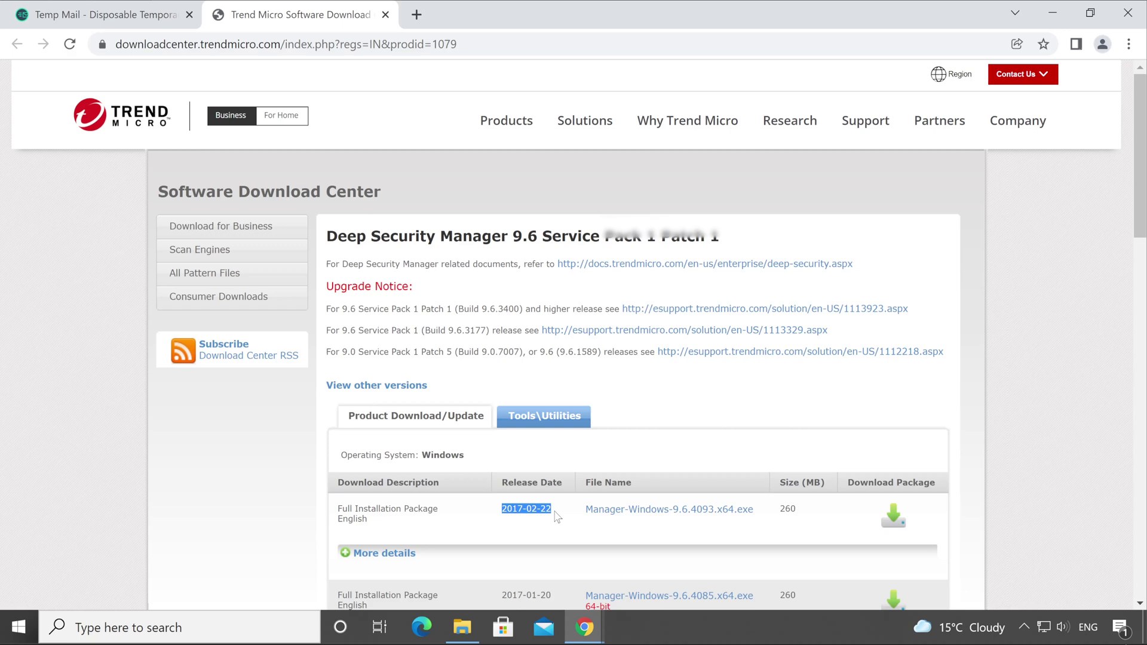
pyautogui.click(515, 508)
pyautogui.moveTo(500, 513); pyautogui.dragTo(560, 517)
pyautogui.click(1052, 13)
# Step: Open the earlier-versions page's LTS tab and scroll to Linux Manager builds 20.0.619 and 20.0.605
pyautogui.moveTo(584, 628)
pyautogui.click(525, 520)
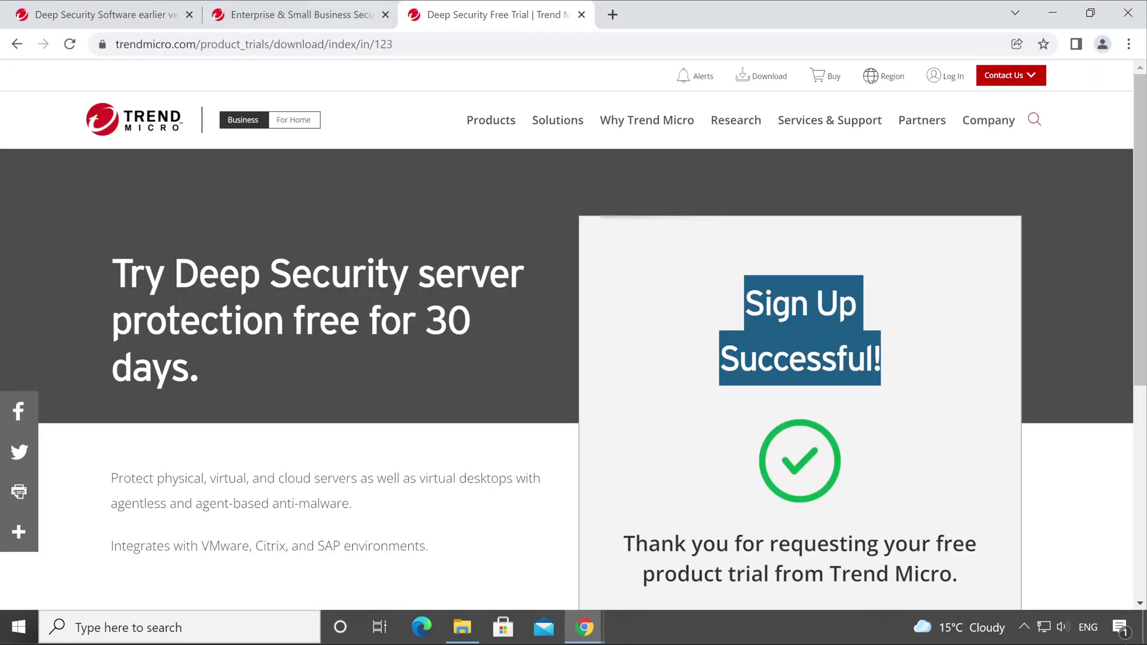
pyautogui.click(107, 15)
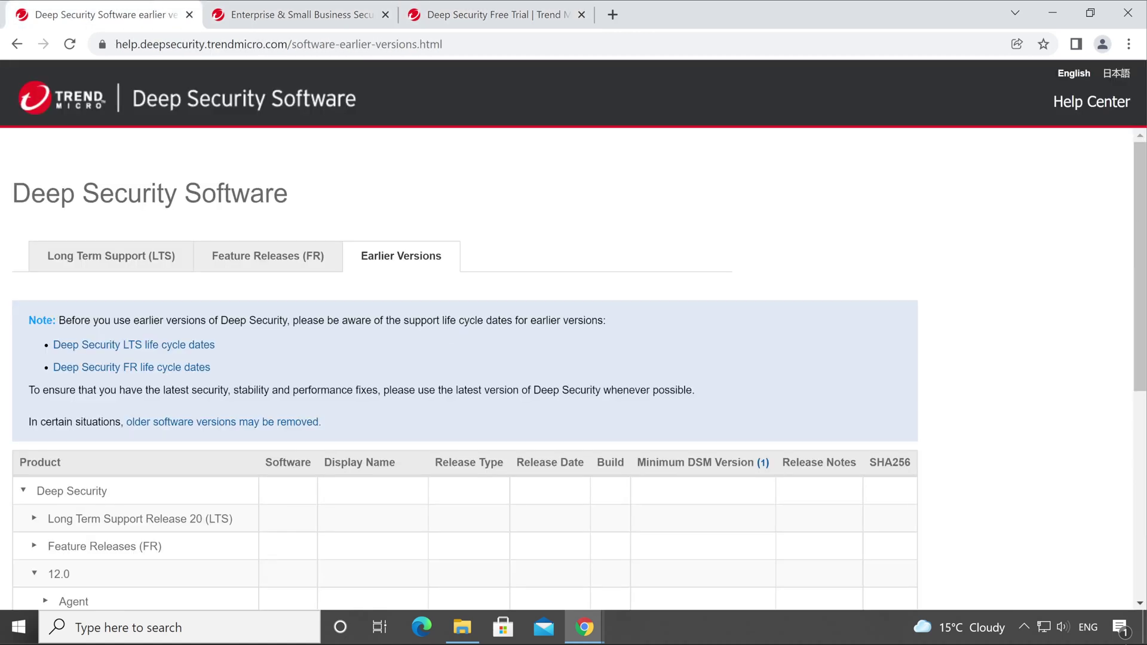
pyautogui.click(111, 264)
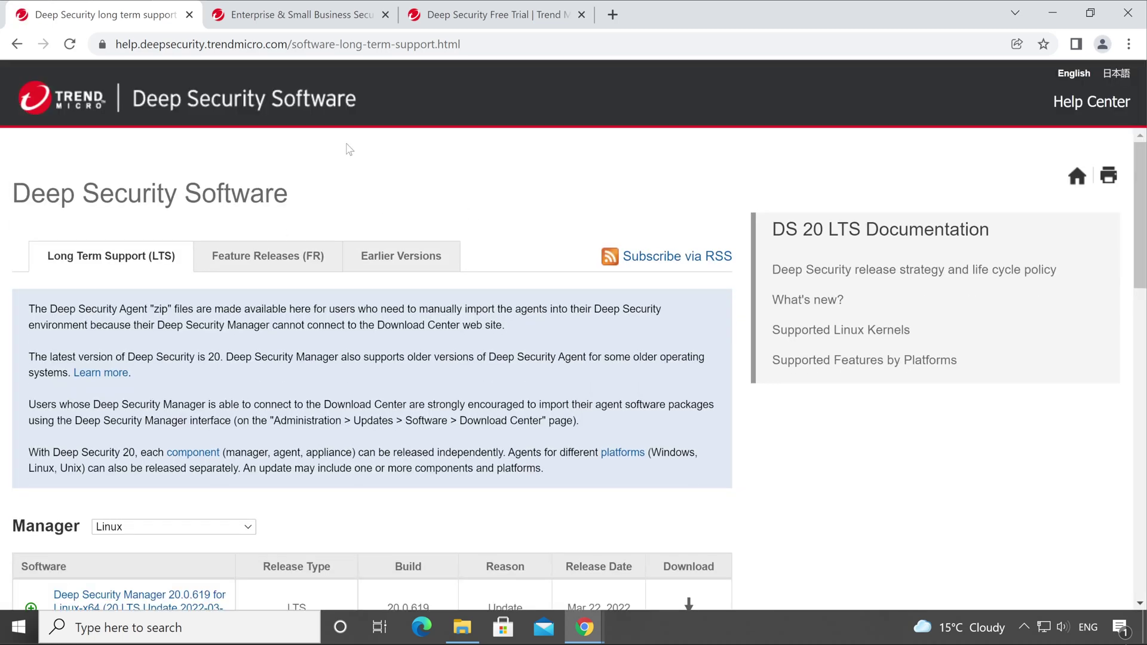
pyautogui.scroll(-2, 349, 149)
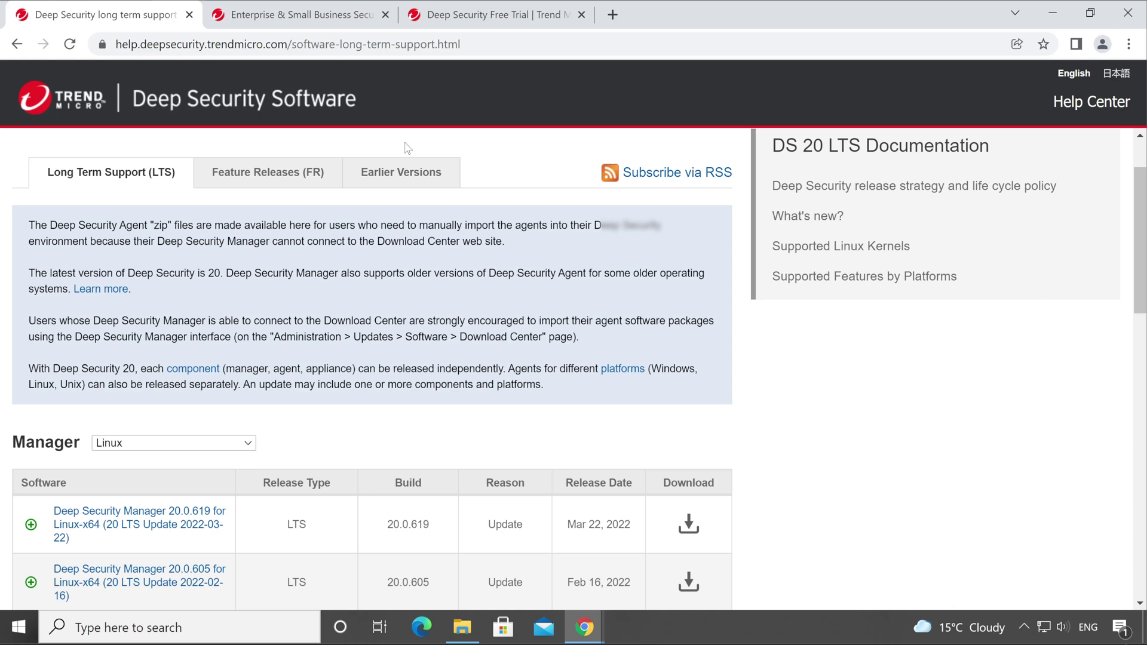
pyautogui.scroll(-4, 642, 356)
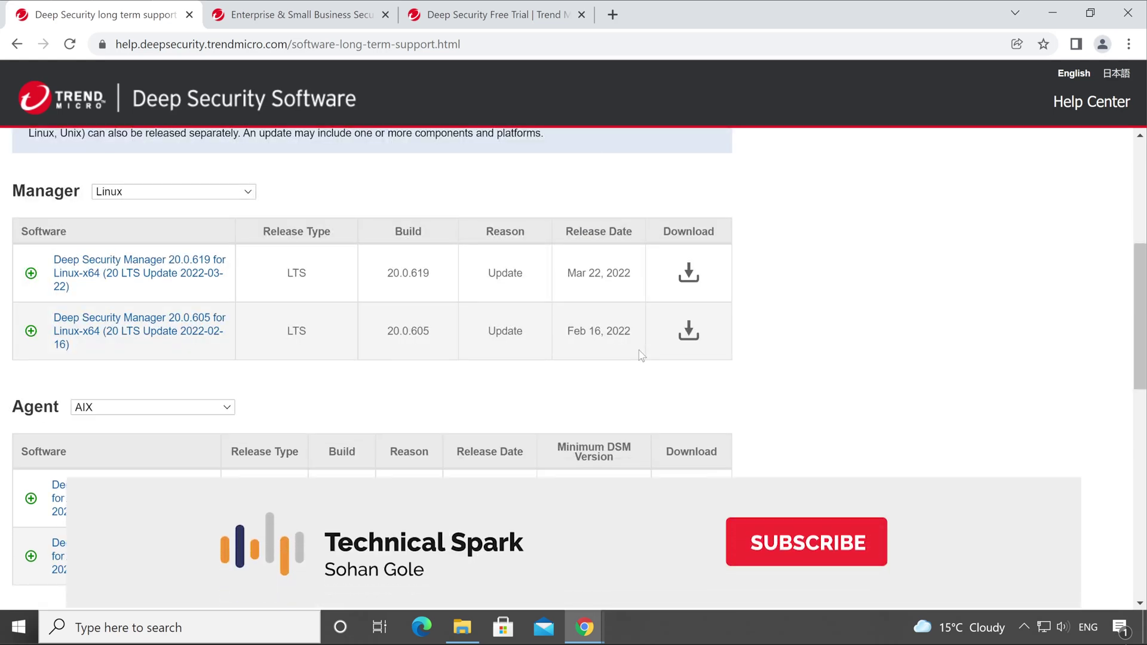